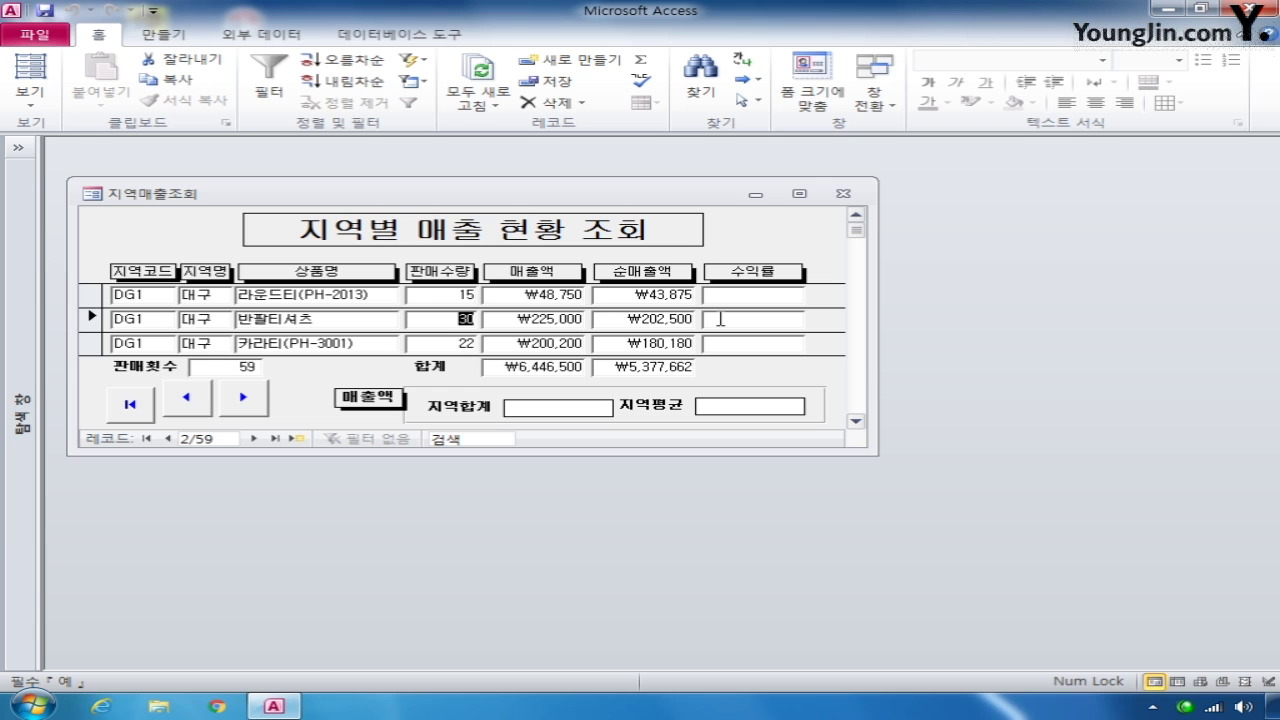
In the form's design view, start txt수익률's control source expression with =iif([판매수량]>=20
{"action": "left_click", "coordinate": [42, 95]}
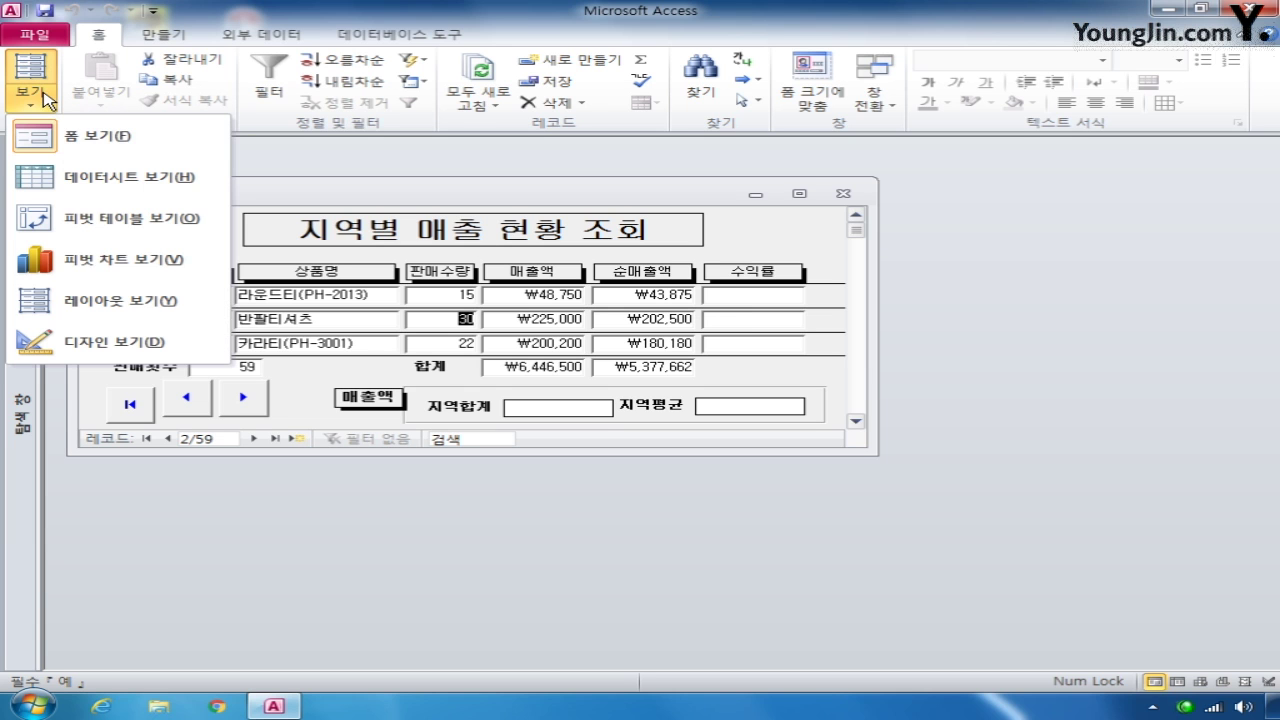
{"action": "left_click", "coordinate": [88, 342]}
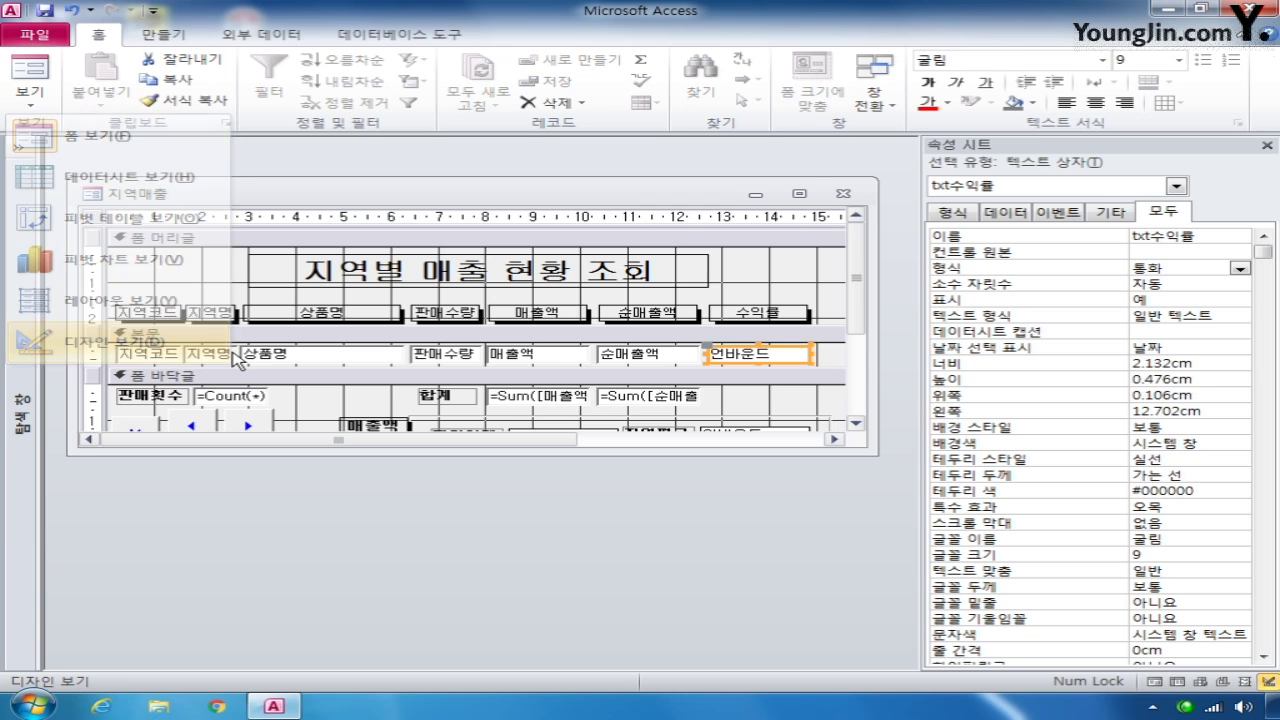
{"action": "left_click", "coordinate": [1144, 254]}
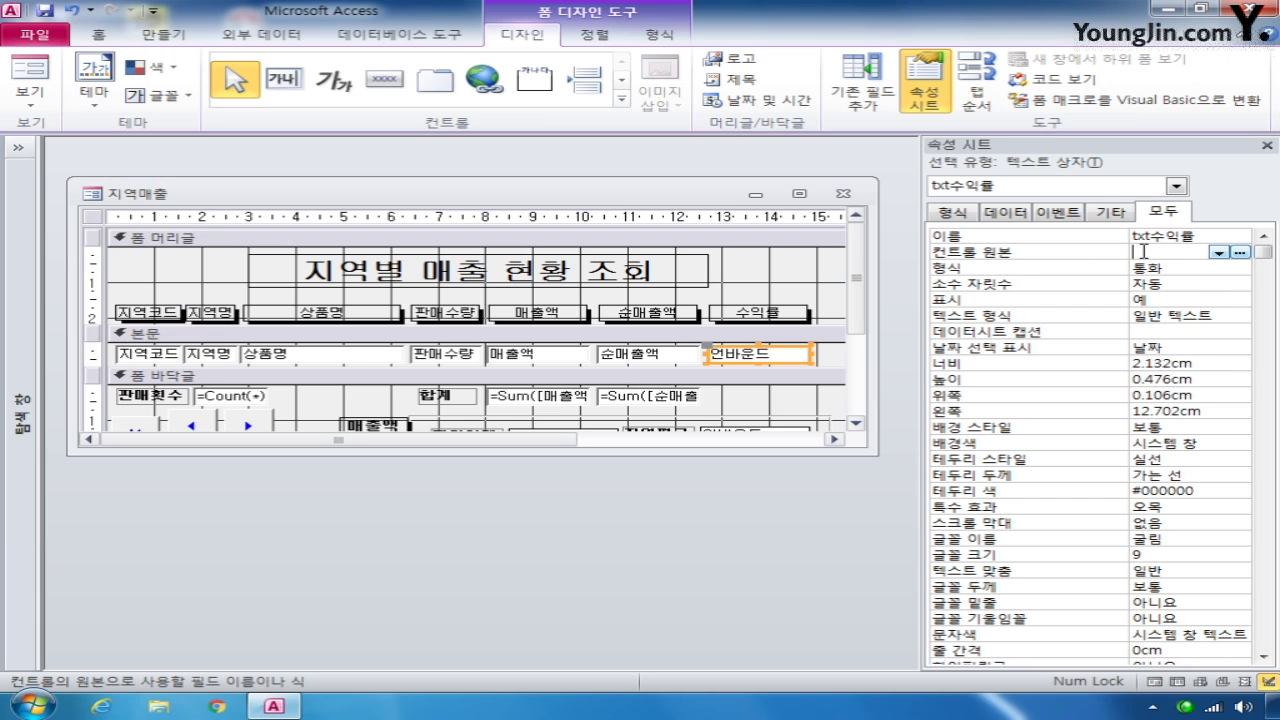
{"action": "right_click", "coordinate": [1145, 257]}
{"action": "left_click", "coordinate": [1152, 285]}
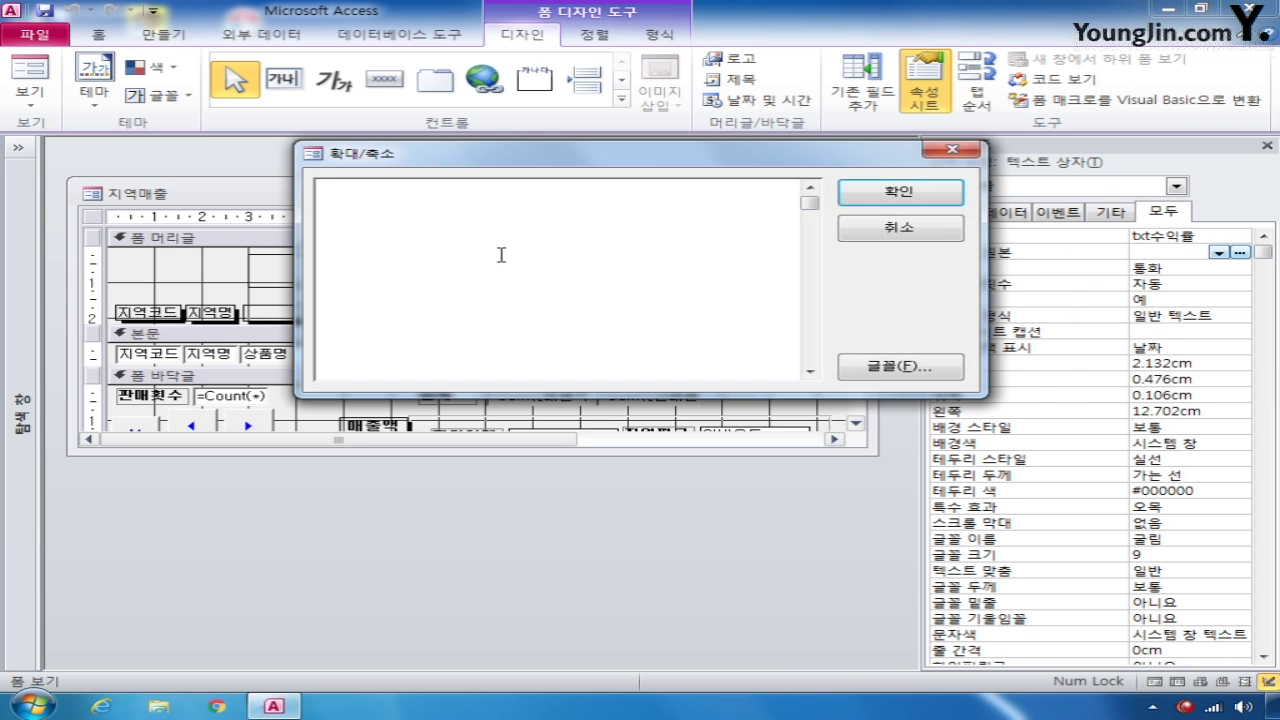
{"action": "type", "text": "=="}
{"action": "key", "text": "BackSpace"}
{"action": "type", "text": "iif([판"}
{"action": "type", "text": "매"}
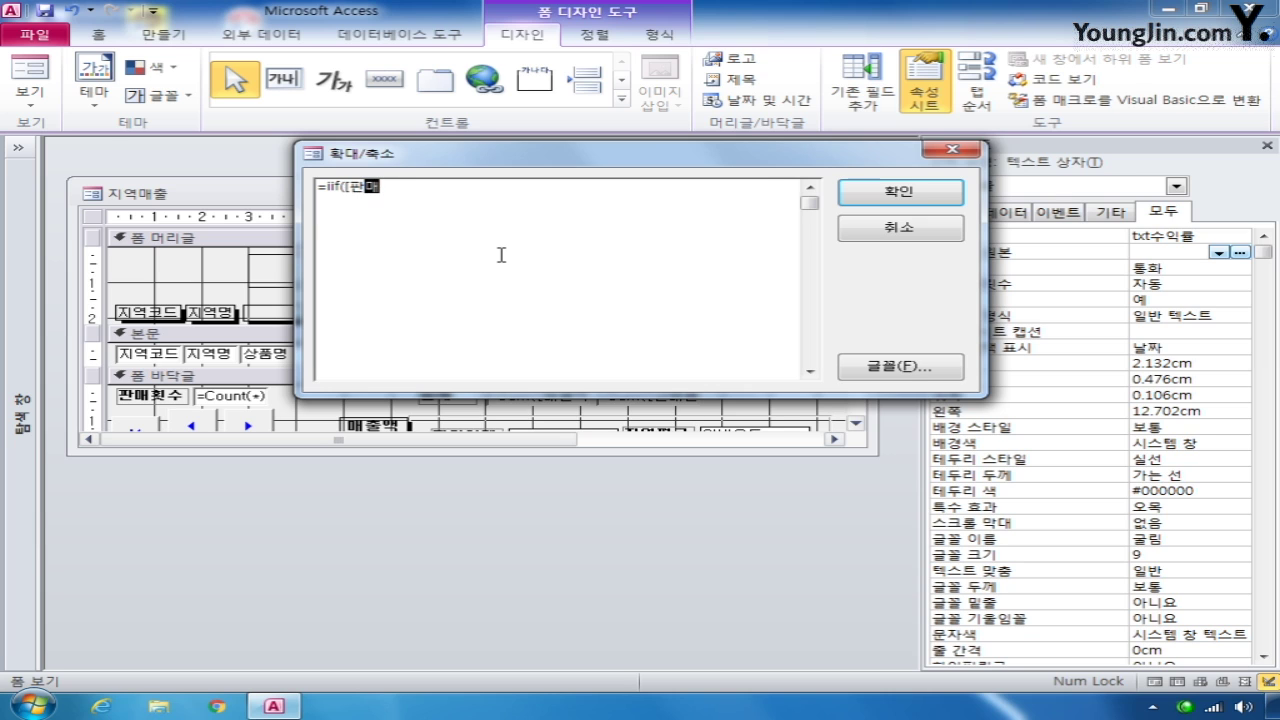
{"action": "type", "text": "수량]>=20"}
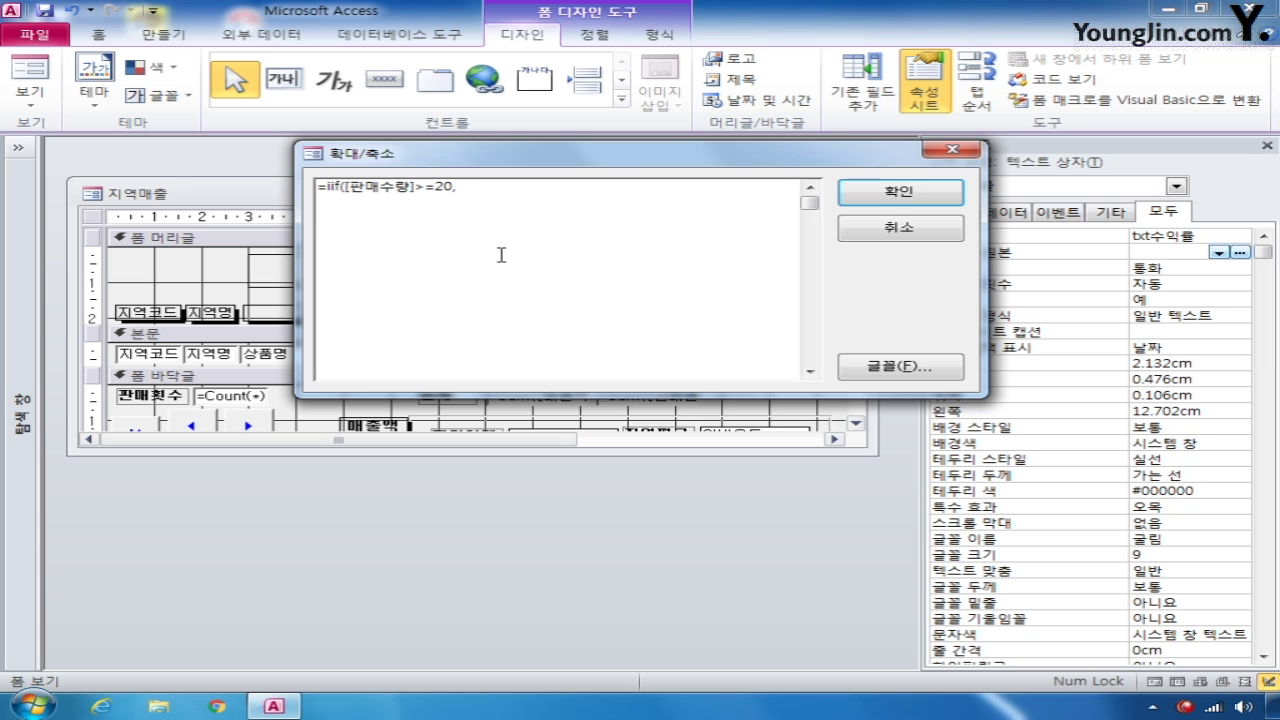
Complete txt수익률's IIf expression with 0.1 when the condition is true and 0.05 otherwise, and accept it
{"action": "type", "text": ",0,1"}
{"action": "type", "text": ",0.5"}
{"action": "key", "text": "BackSpace"}
{"action": "type", "text": "05)"}
{"action": "left_click", "coordinate": [893, 192]}
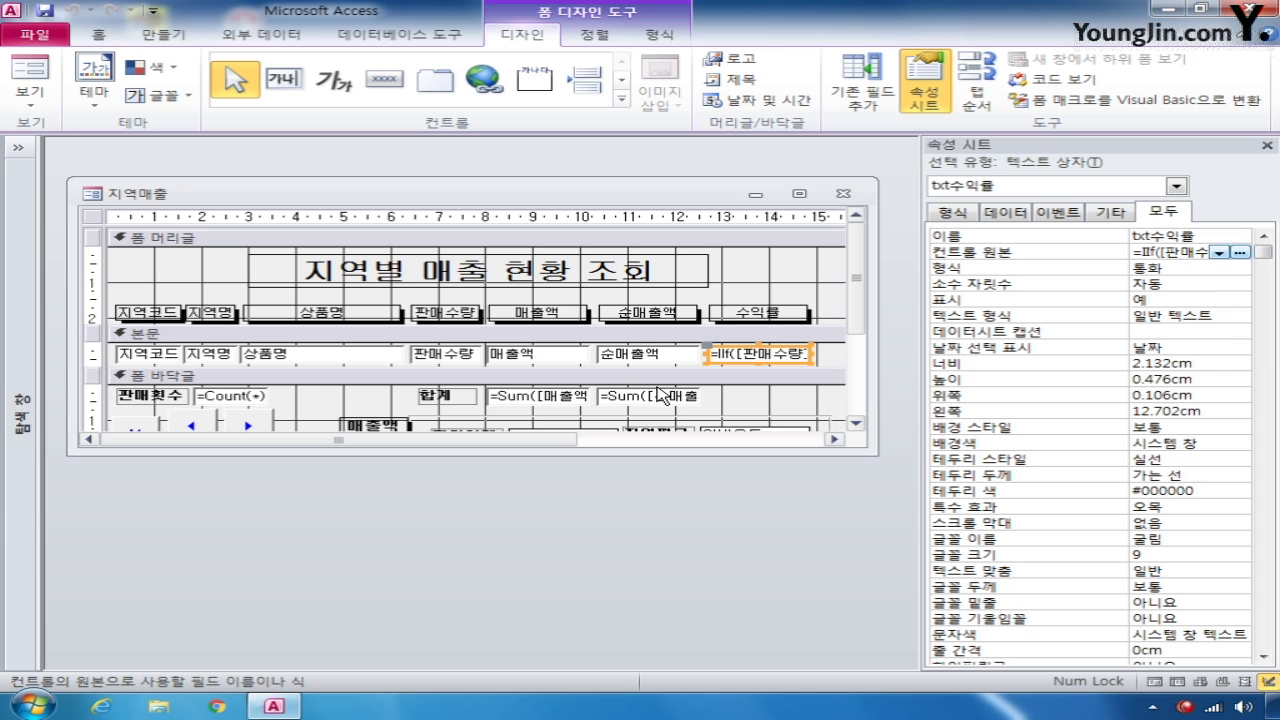
Set txt수익률's format to 백분율 with 1 decimal place
{"action": "left_click", "coordinate": [1210, 268]}
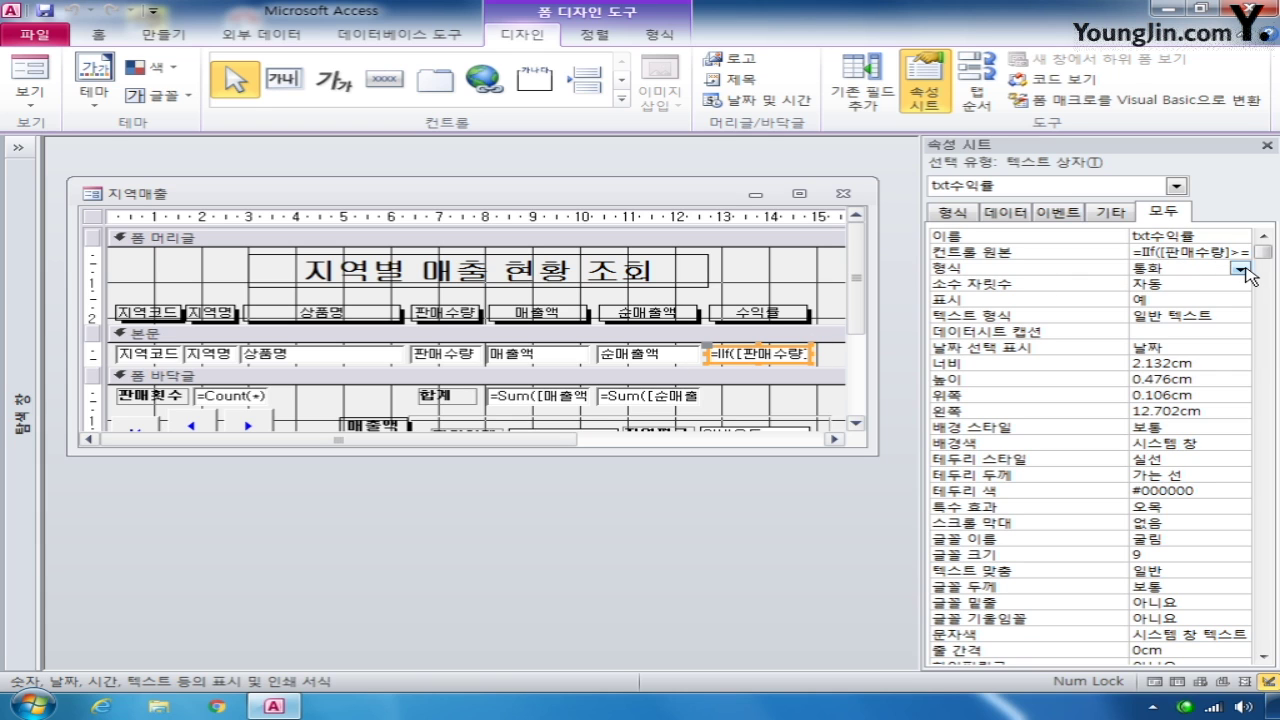
{"action": "left_click", "coordinate": [1241, 269]}
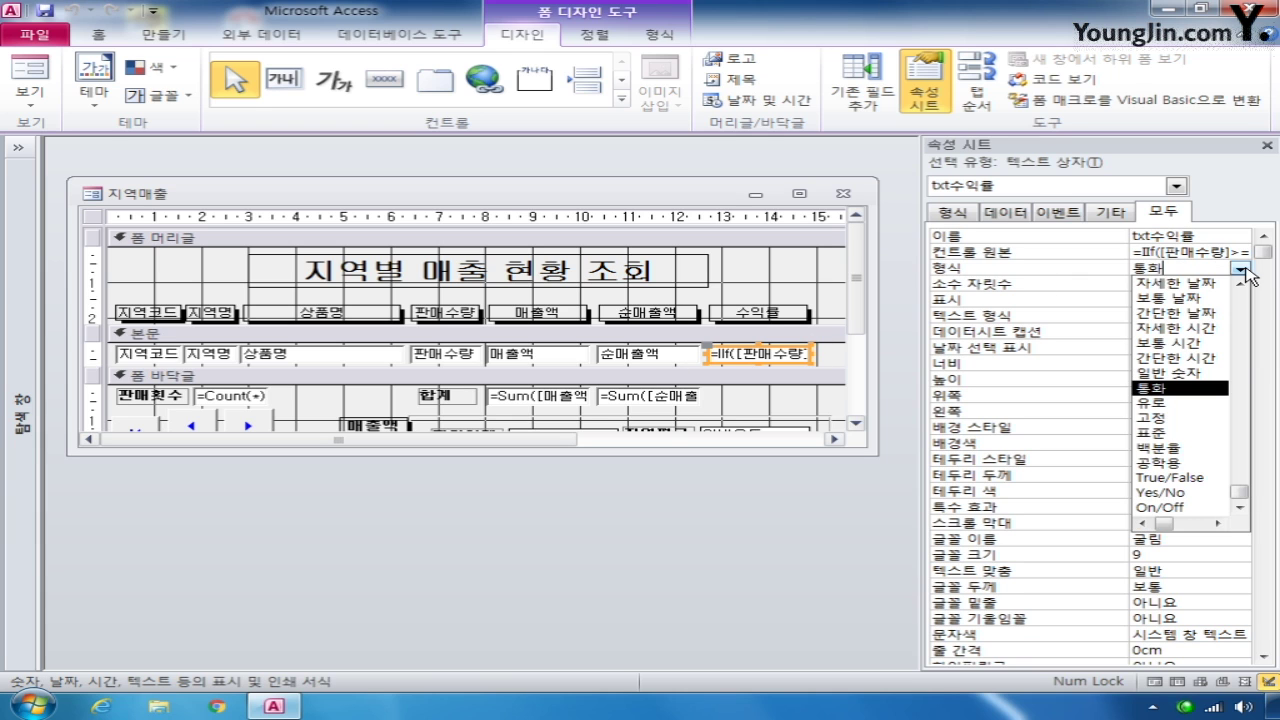
{"action": "left_click", "coordinate": [1170, 455]}
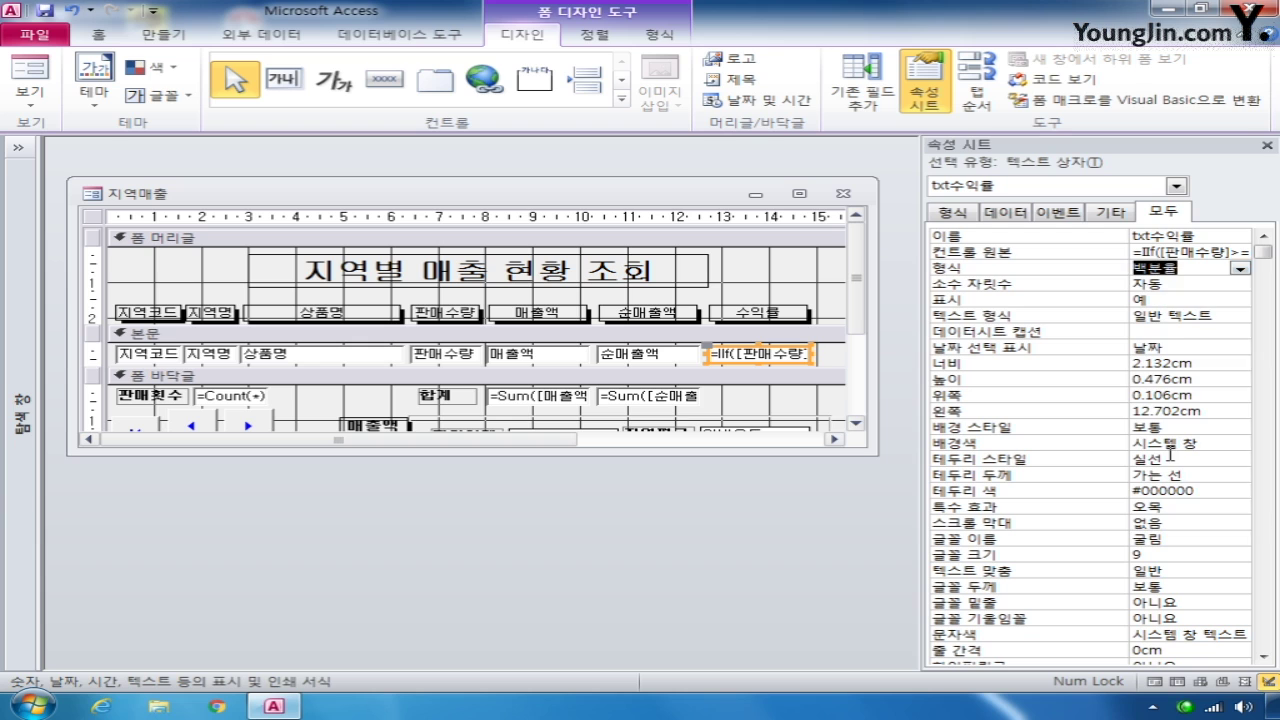
{"action": "left_click", "coordinate": [1176, 286]}
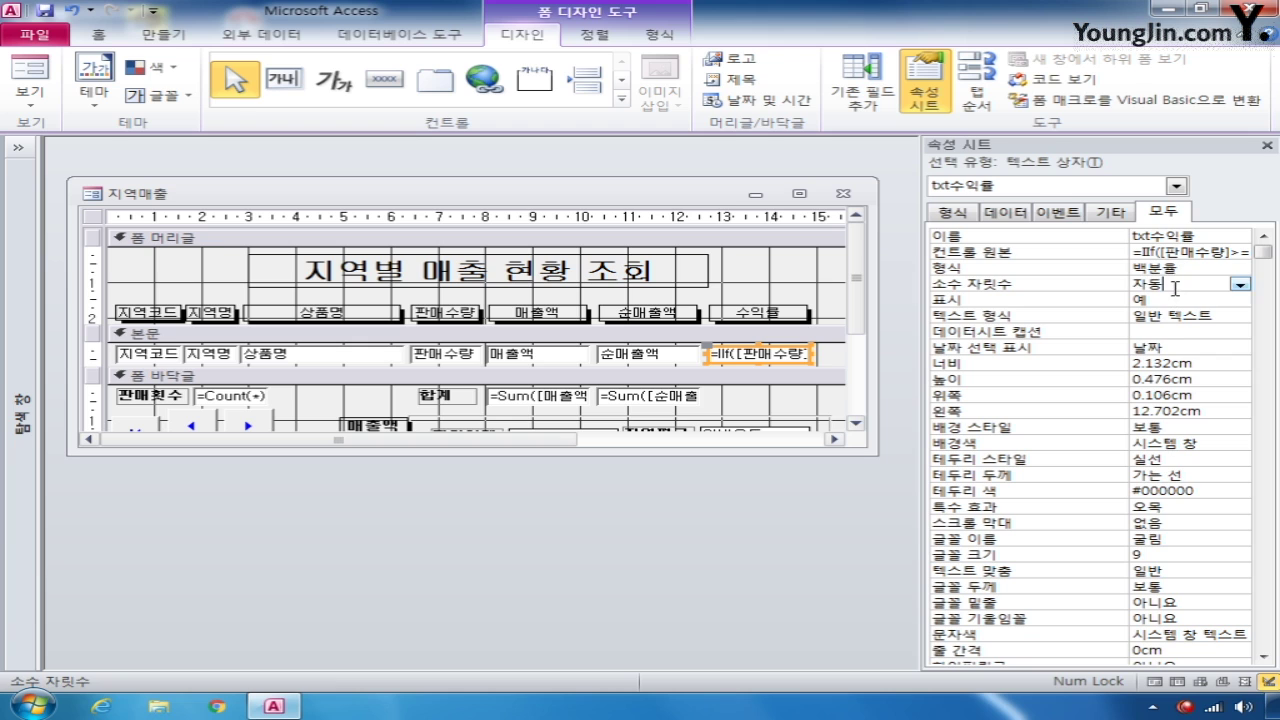
{"action": "left_click", "coordinate": [1240, 286]}
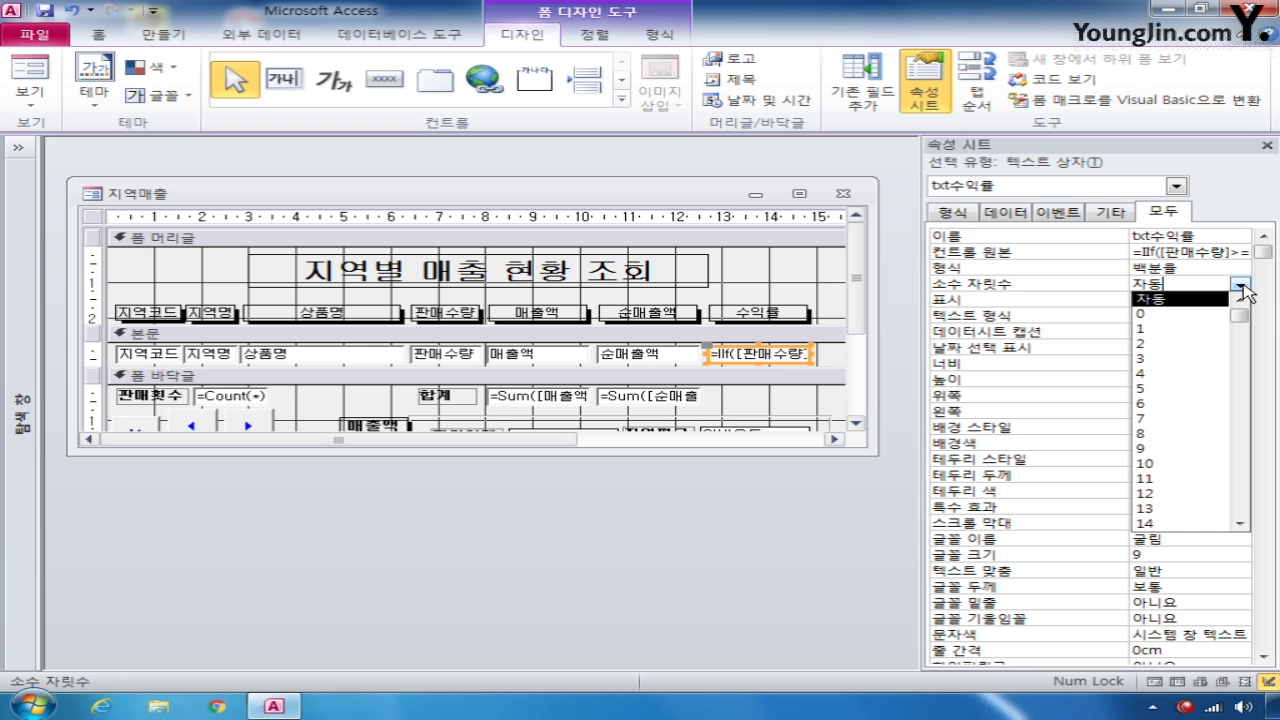
{"action": "left_click", "coordinate": [1208, 329]}
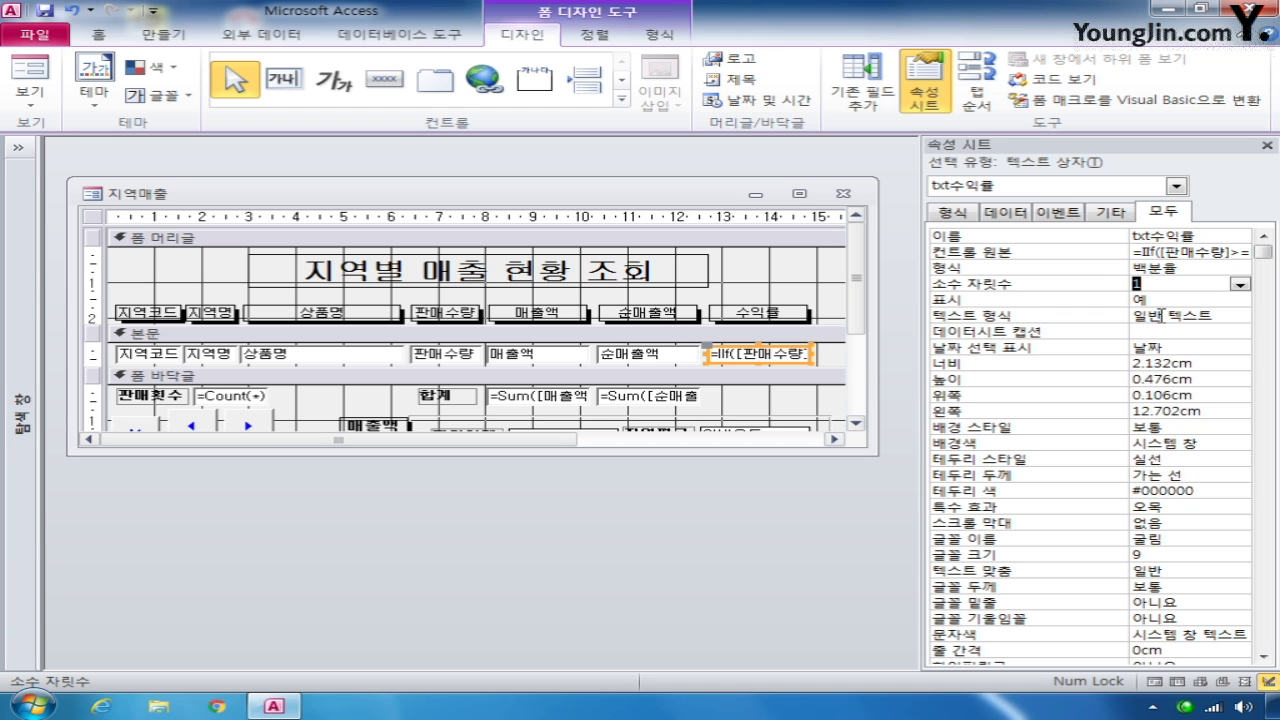
Enter =dsum("","","") as the skeleton expression for the control source of txt지역합계 in the form footer
{"action": "scroll", "coordinate": [858, 365], "scroll_direction": "down", "scroll_amount": 2}
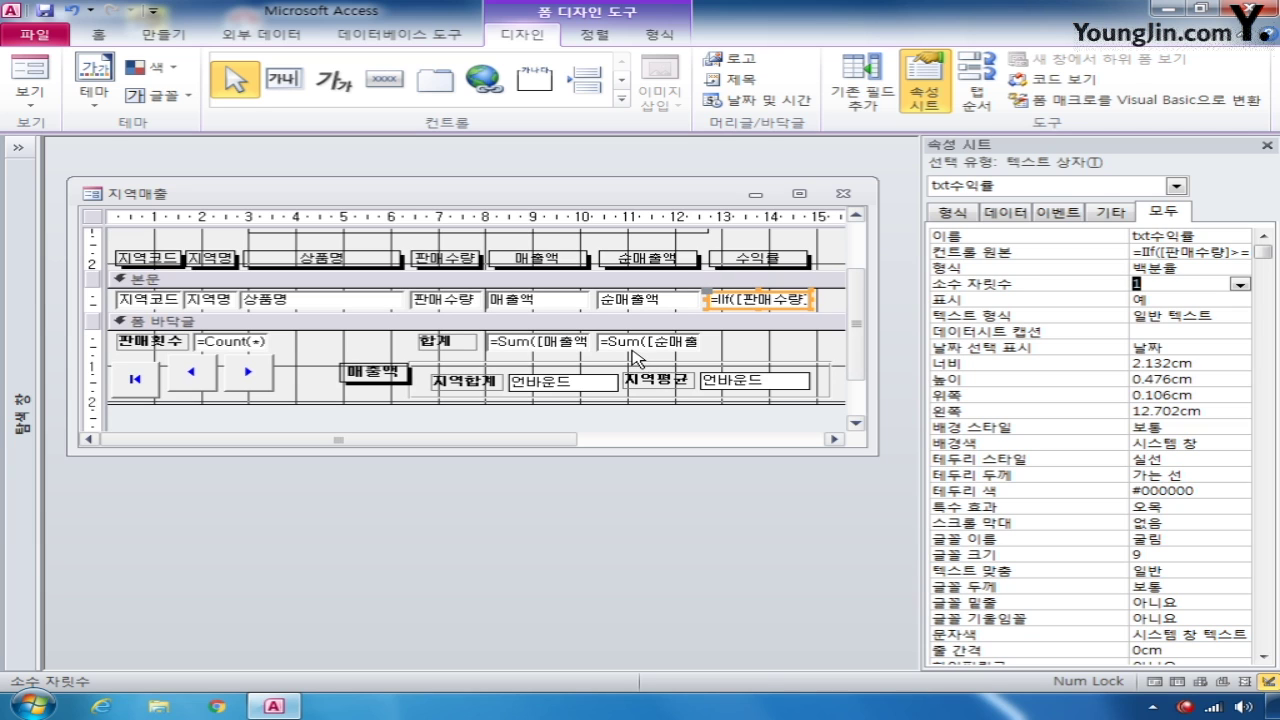
{"action": "left_click", "coordinate": [573, 382]}
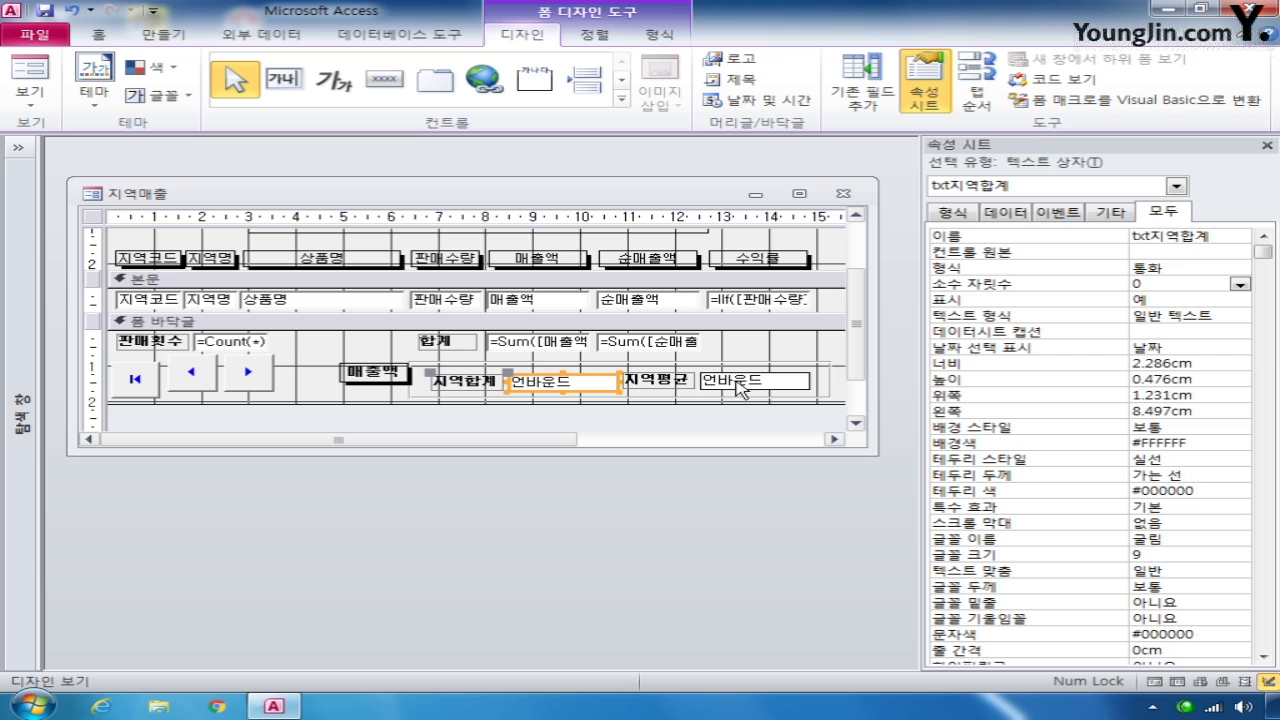
{"action": "left_click", "coordinate": [785, 377]}
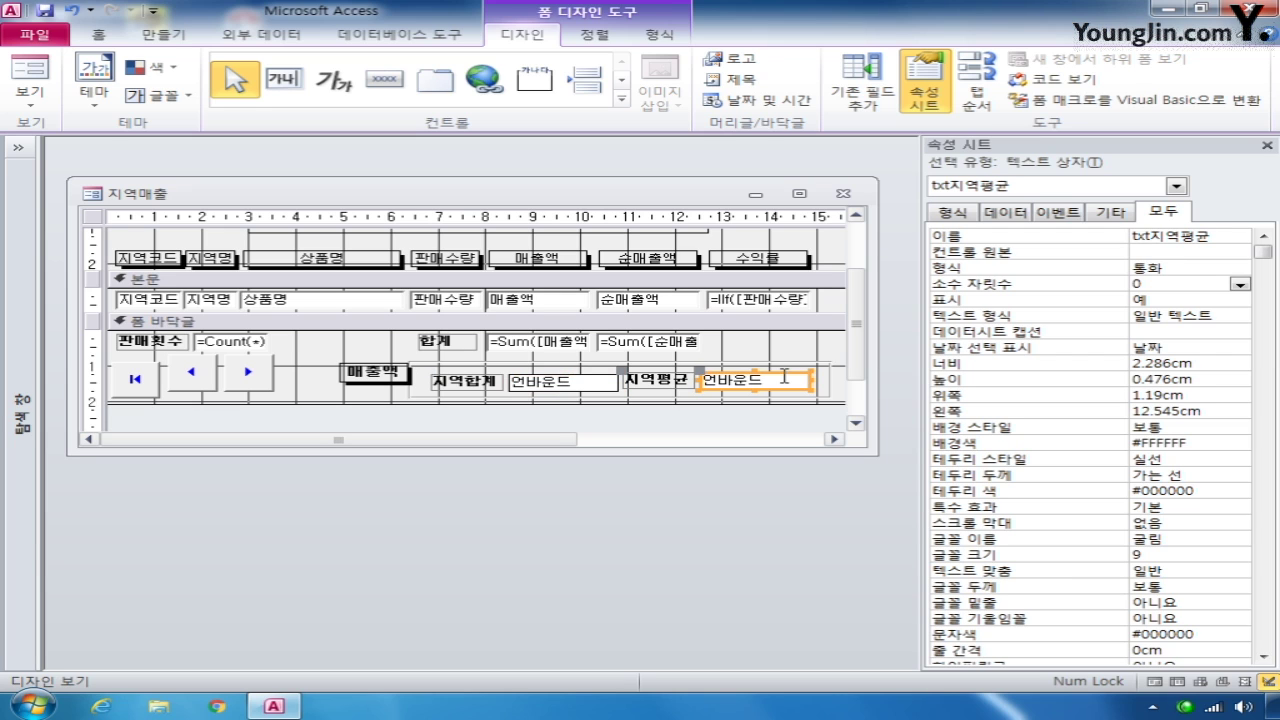
{"action": "left_click", "coordinate": [573, 382]}
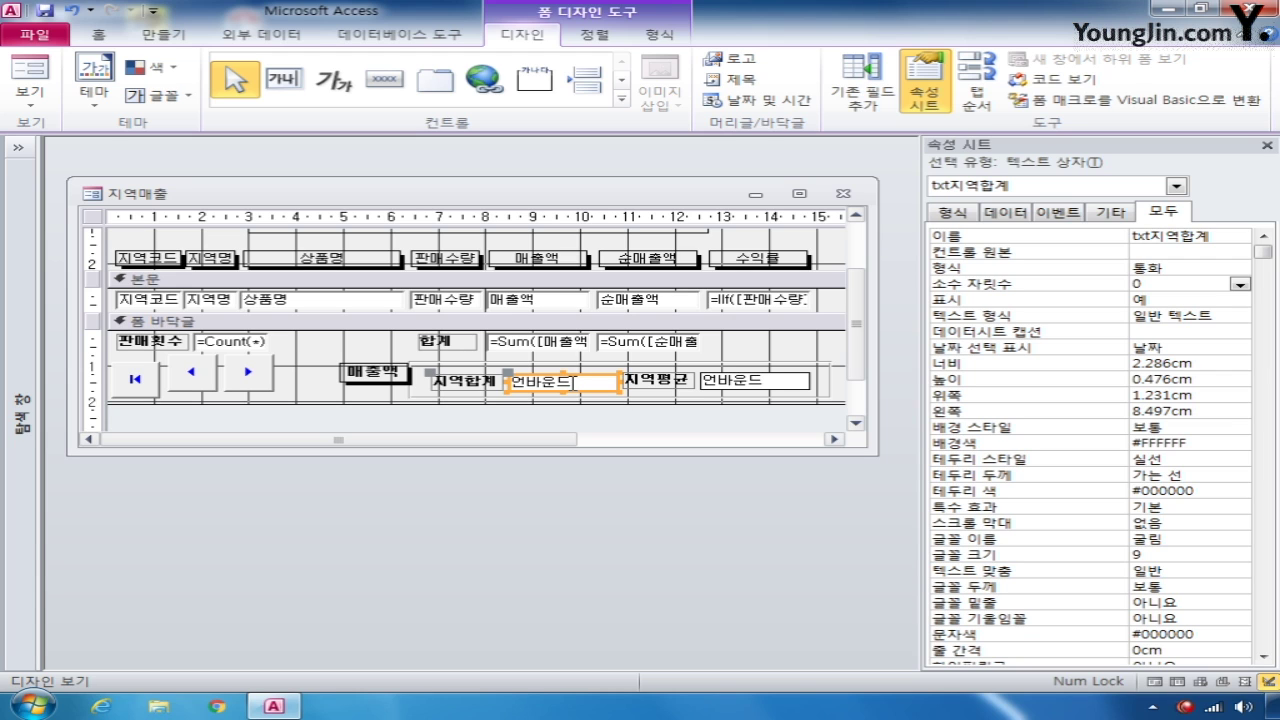
{"action": "left_click", "coordinate": [145, 299]}
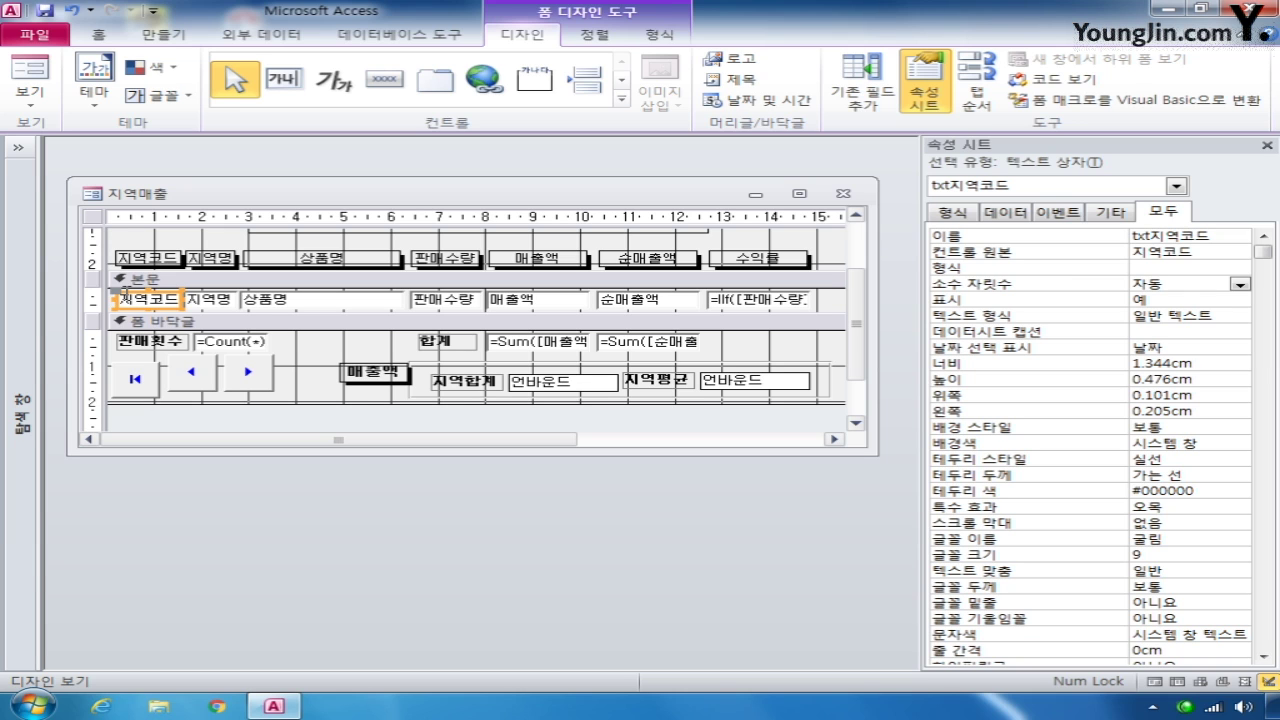
{"action": "left_click", "coordinate": [520, 388]}
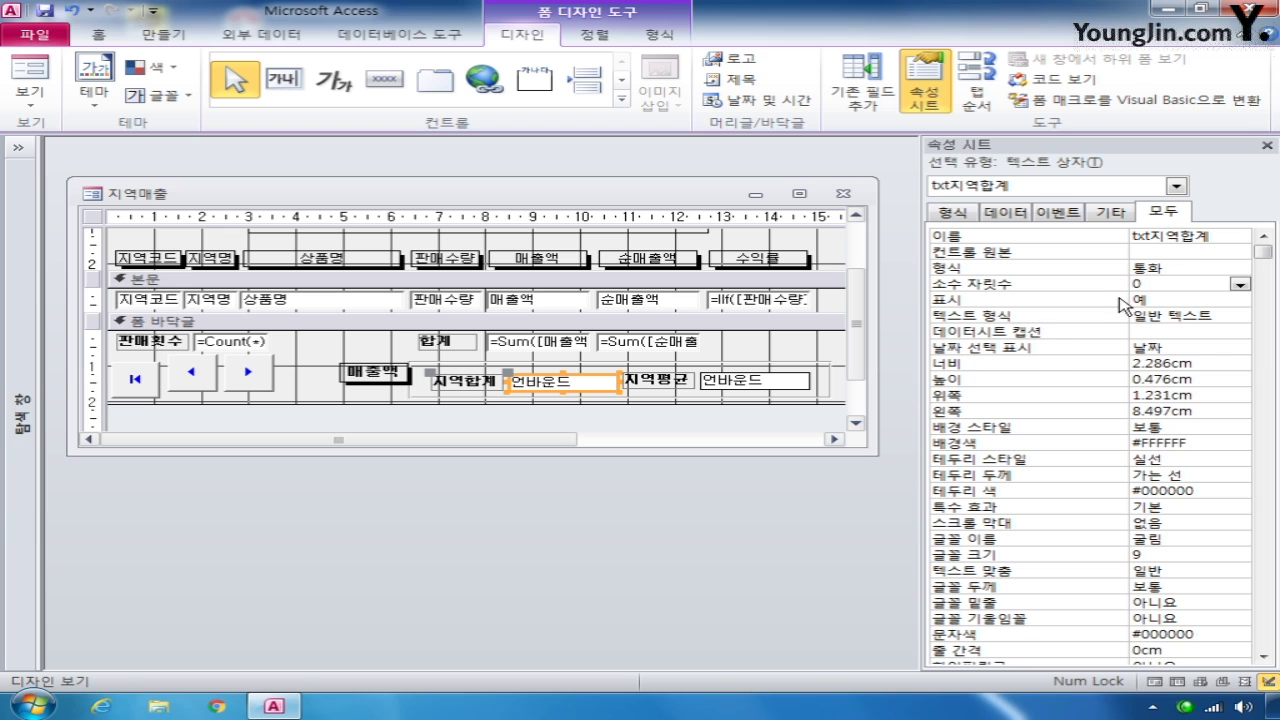
{"action": "right_click", "coordinate": [1178, 251]}
{"action": "left_click", "coordinate": [1140, 284]}
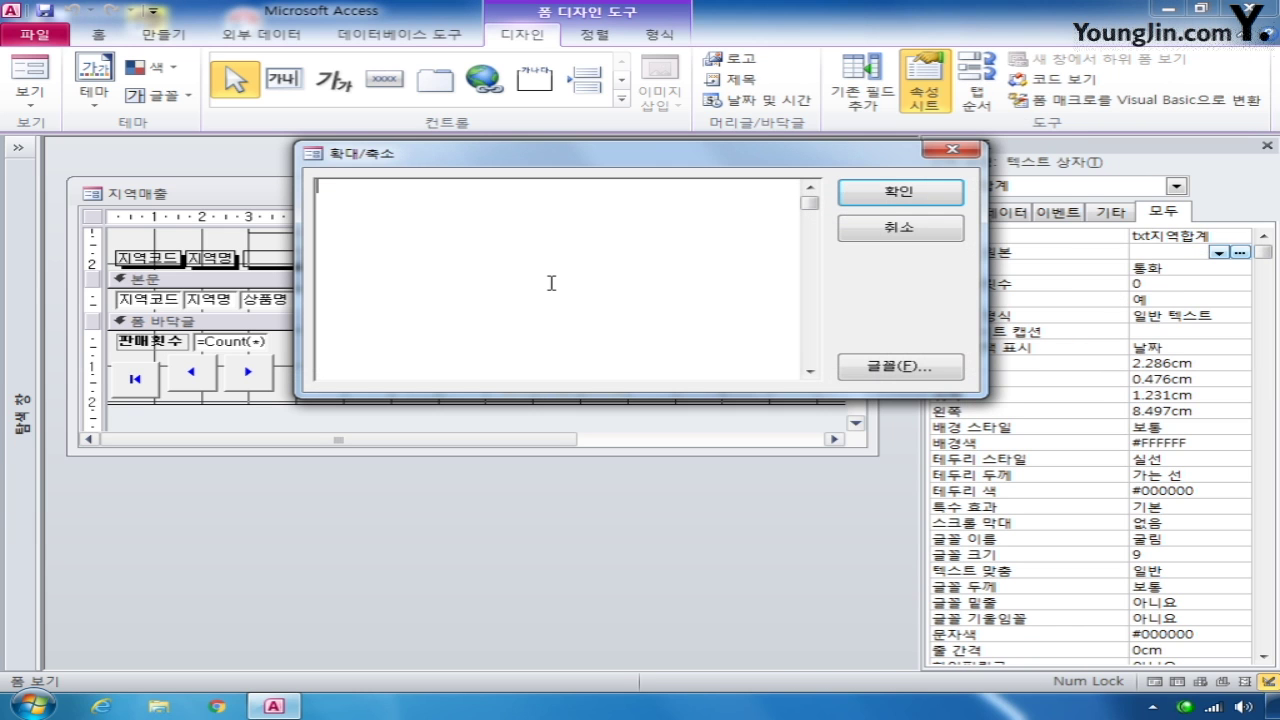
{"action": "type", "text": "="}
{"action": "type", "text": "이"}
{"action": "key", "text": "BackSpace"}
{"action": "type", "text": "dsum(\"\",\"\",\"\")"}
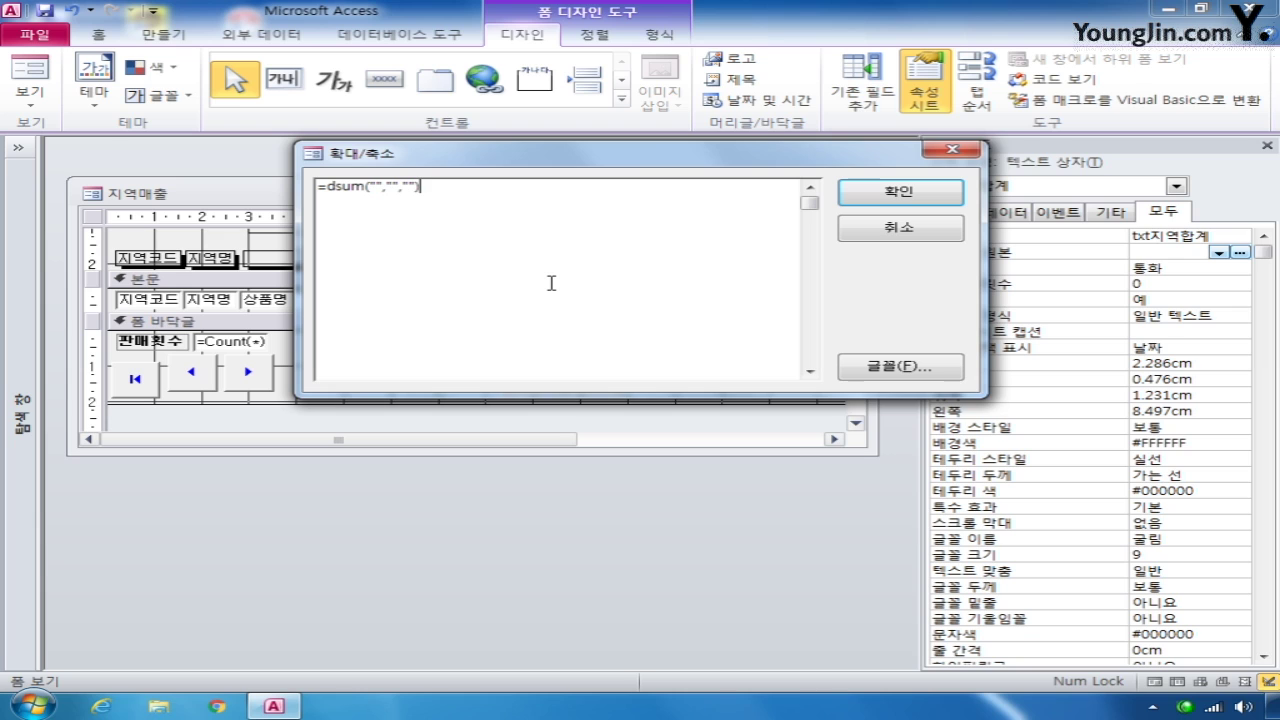
Fill the first two dsum arguments with the field "[매출액]" and the domain "판매현황"
{"action": "left_click", "coordinate": [377, 186]}
{"action": "type", "text": "["}
{"action": "type", "text": "매"}
{"action": "type", "text": "출액]"}
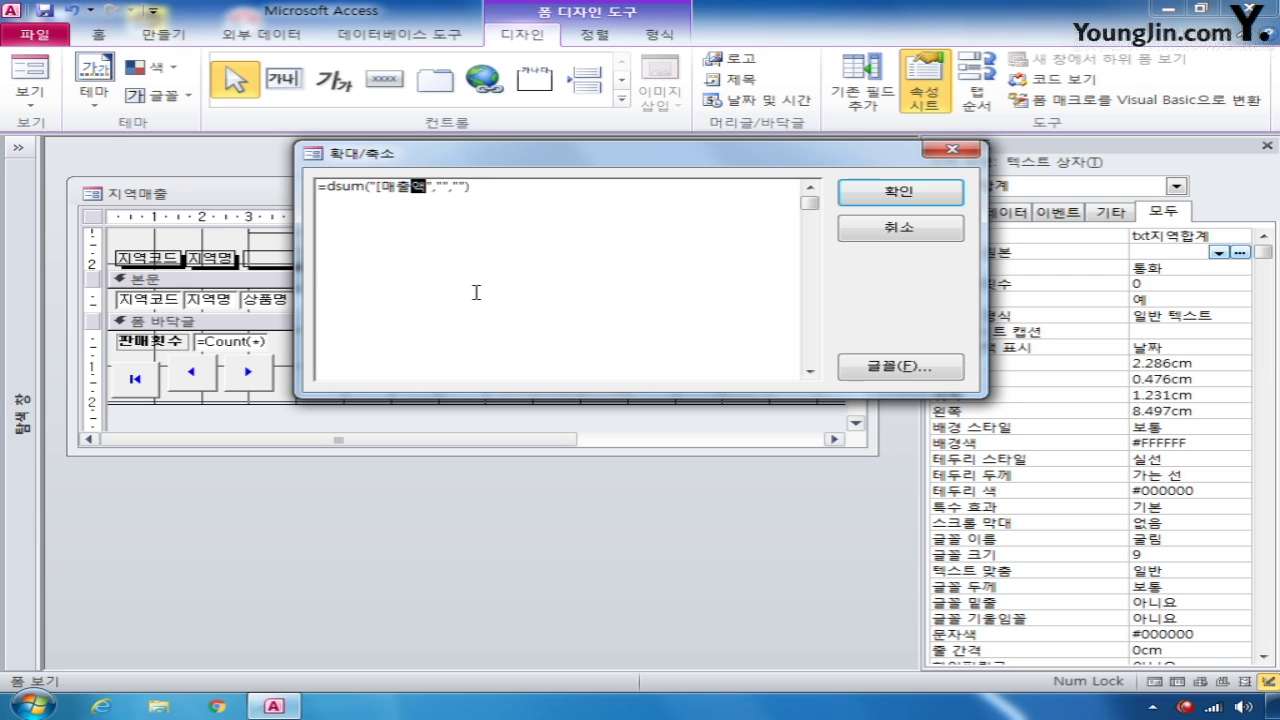
{"action": "key", "text": "Right"}
{"action": "key", "text": "Right"}
{"action": "key", "text": "Right"}
{"action": "type", "text": "파ㄴ매현황"}
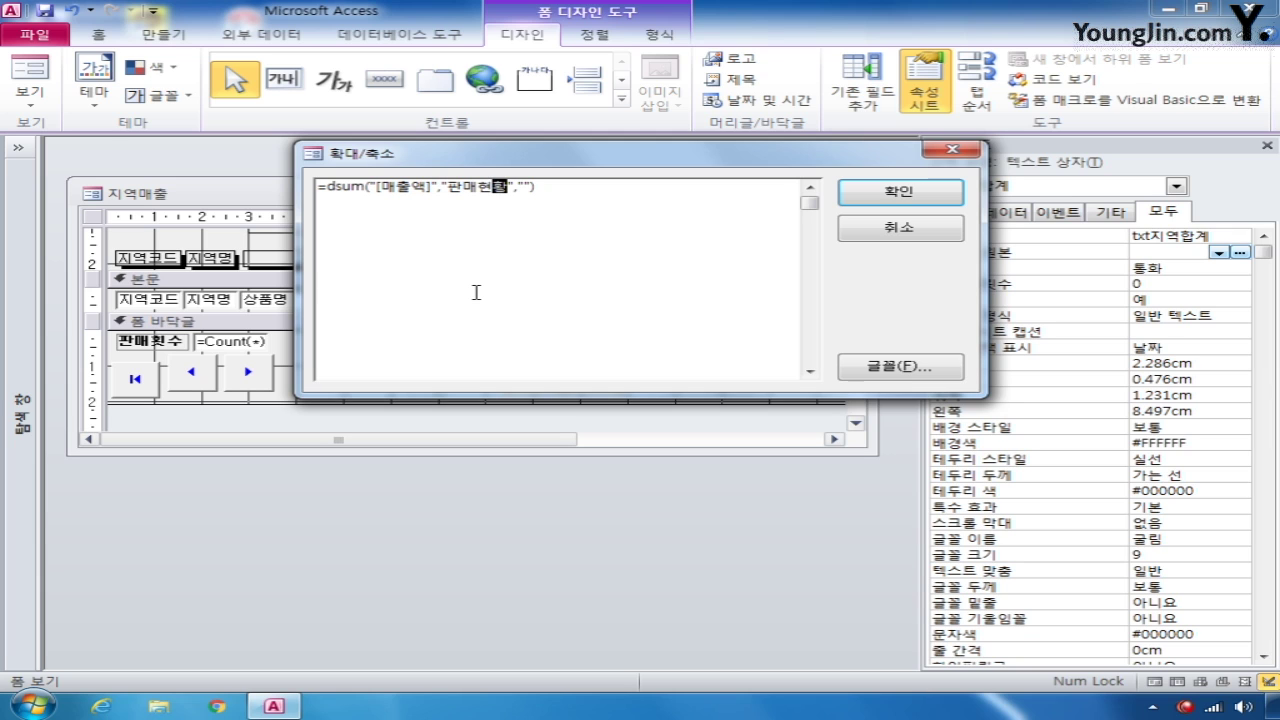
Add the dsum criterion "[지역코드]=[txt지역코드]" and accept the expression for txt지역합계
{"action": "key", "text": "Right"}
{"action": "key", "text": "Right"}
{"action": "key", "text": "Right"}
{"action": "type", "text": "[지역코드"}
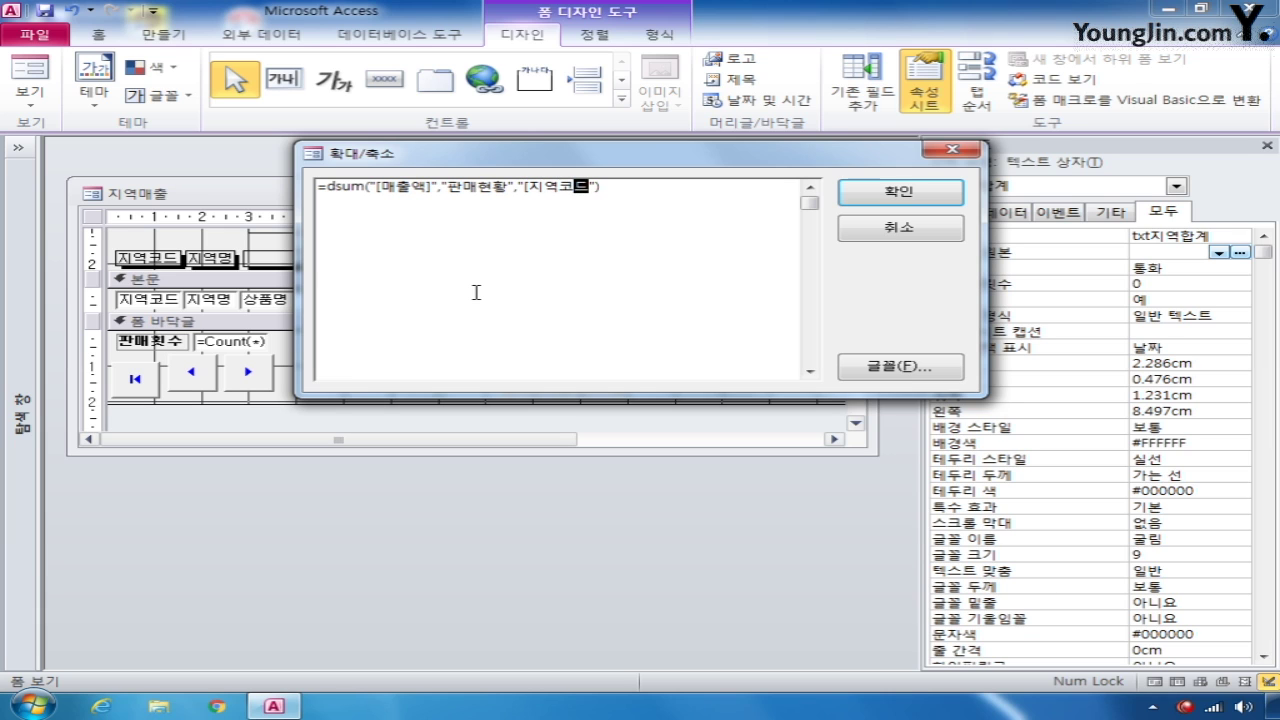
{"action": "type", "text": "]=[txt지역코드"}
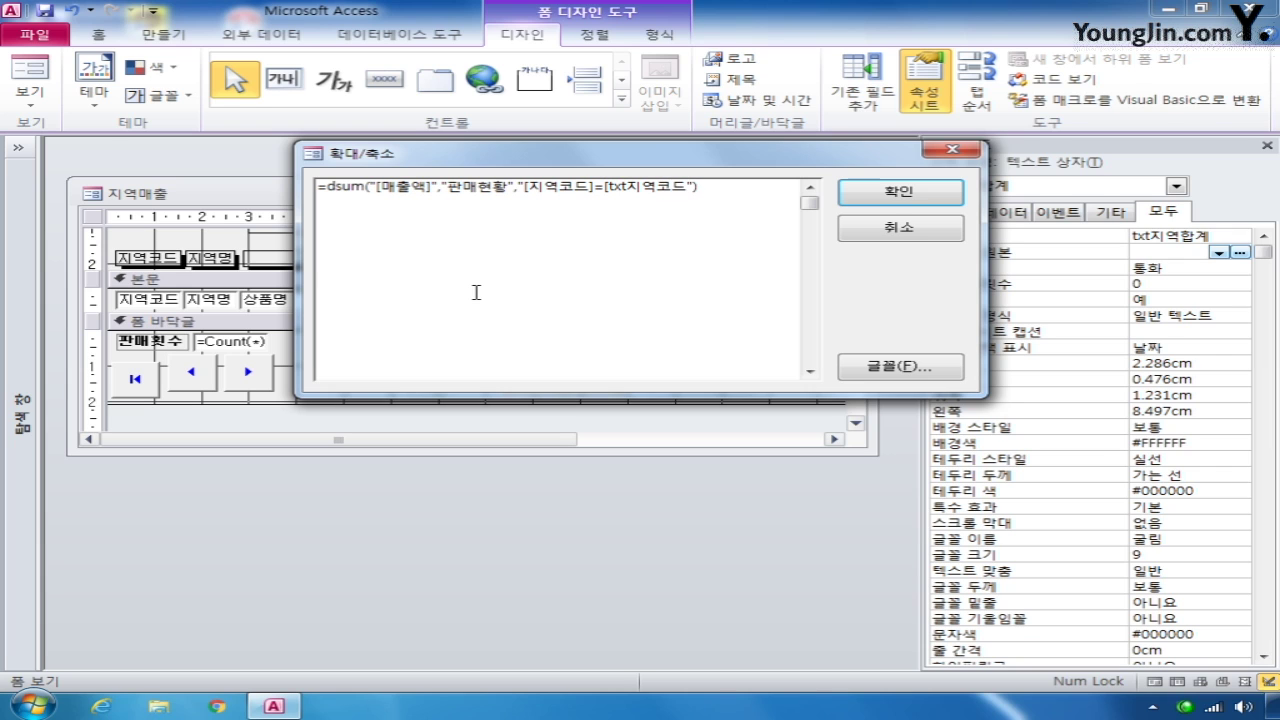
{"action": "type", "text": "]"}
{"action": "left_click", "coordinate": [943, 200]}
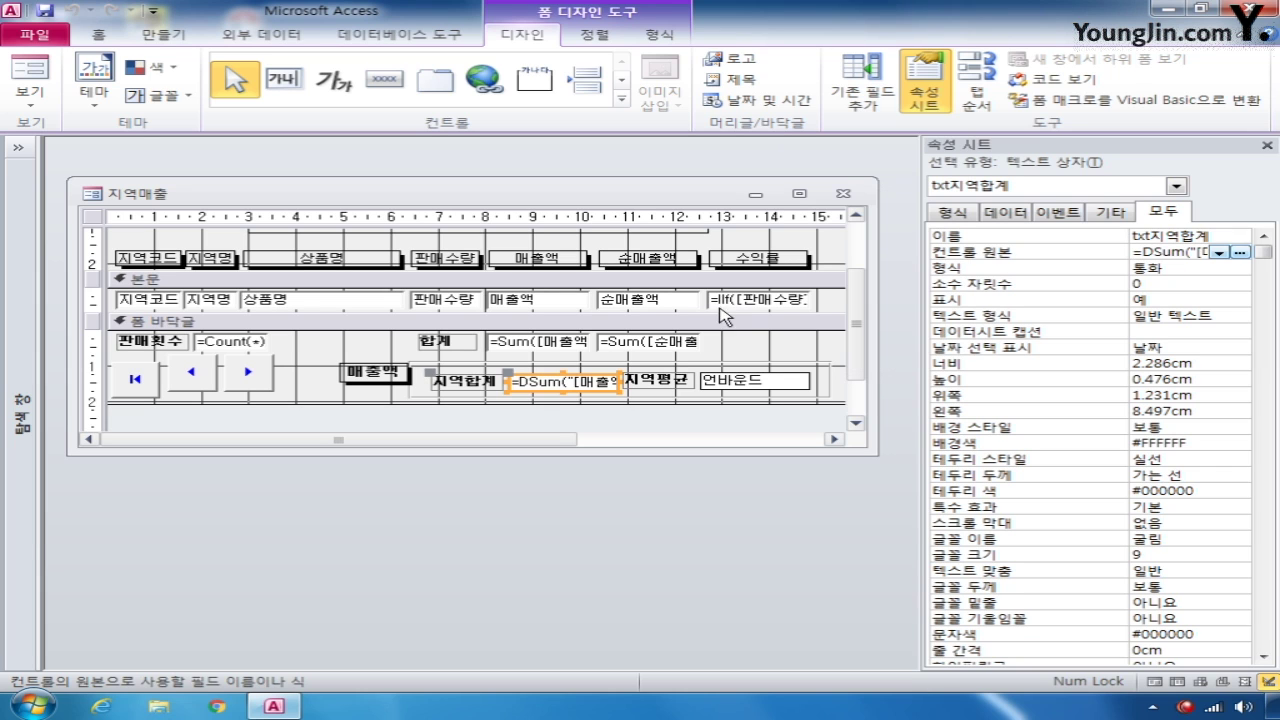
Enter =davg("","","") as the skeleton expression for the control source of txt지역평균
{"action": "left_click", "coordinate": [748, 380]}
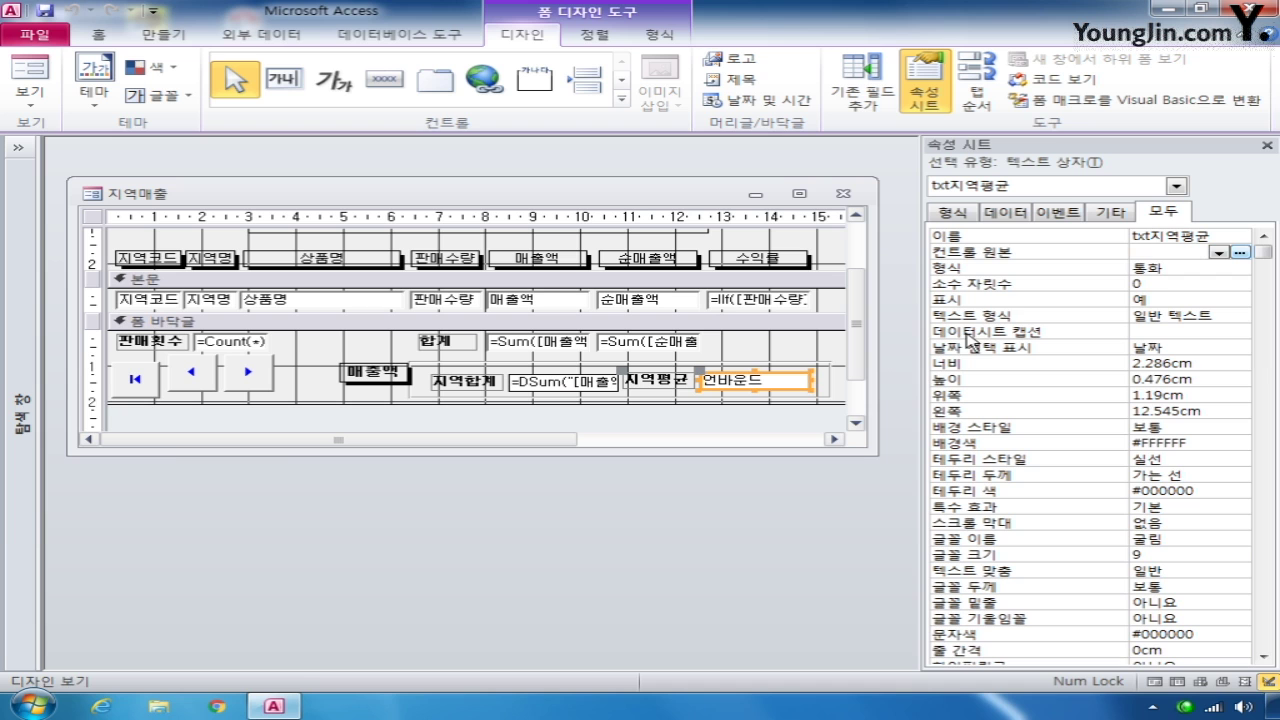
{"action": "right_click", "coordinate": [1150, 252]}
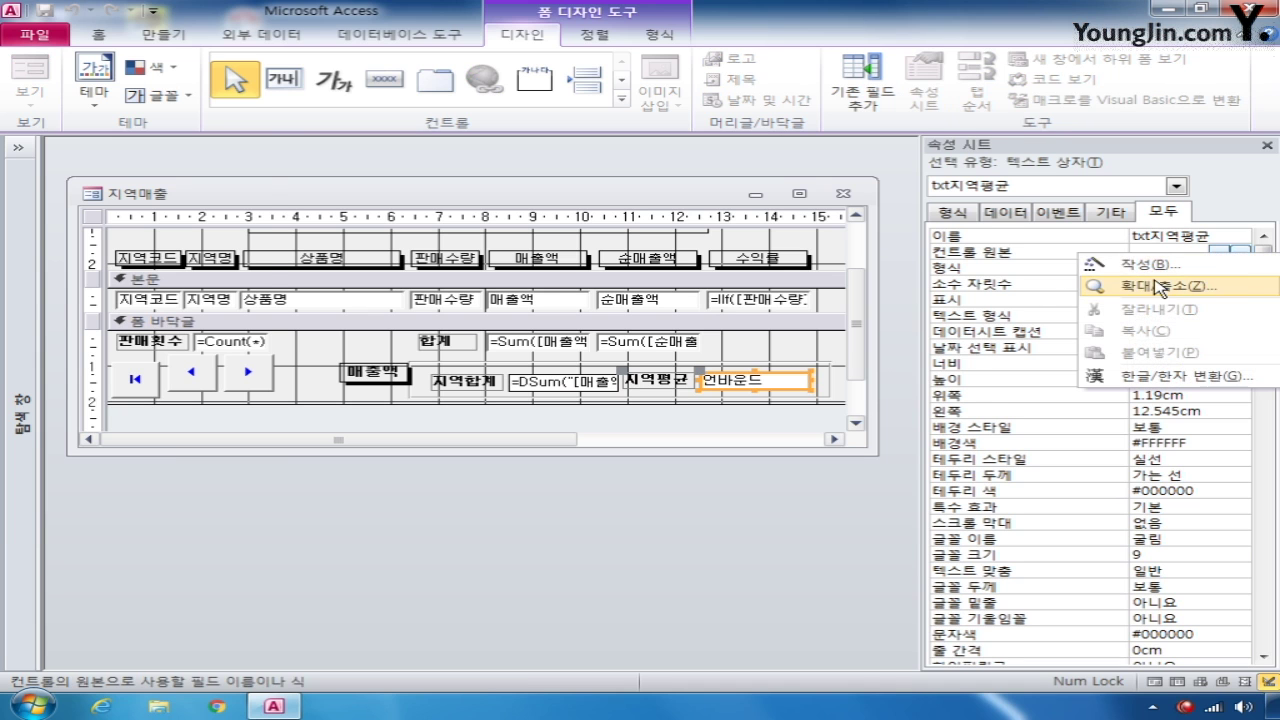
{"action": "left_click", "coordinate": [1160, 287]}
{"action": "type", "text": "="}
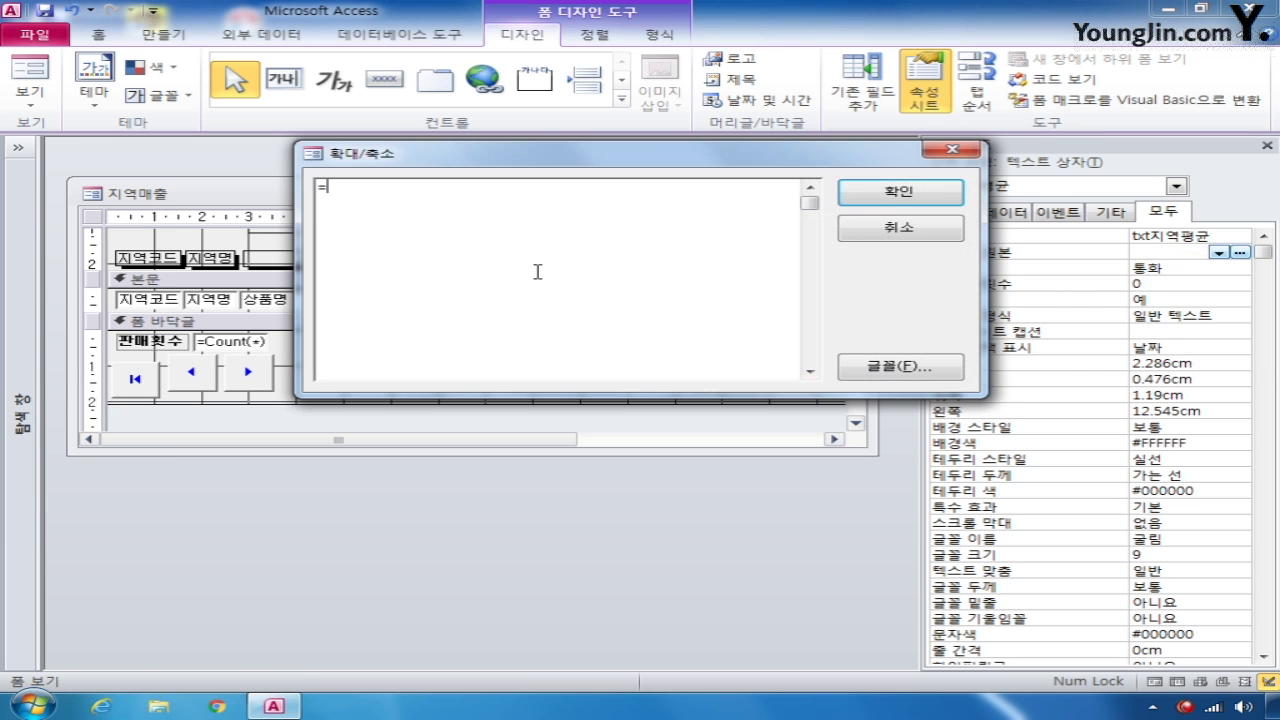
{"action": "type", "text": "davg"}
{"action": "type", "text": "(\"\",\"\",\"\""}
Fill the first davg argument with the field "[매출액]"
{"action": "key", "text": "Left"}
{"action": "key", "text": "Left"}
{"action": "key", "text": "Left"}
{"action": "key", "text": "Left"}
{"action": "key", "text": "Left"}
{"action": "key", "text": "Left"}
{"action": "key", "text": "Left"}
{"action": "type", "text": "[ao"}
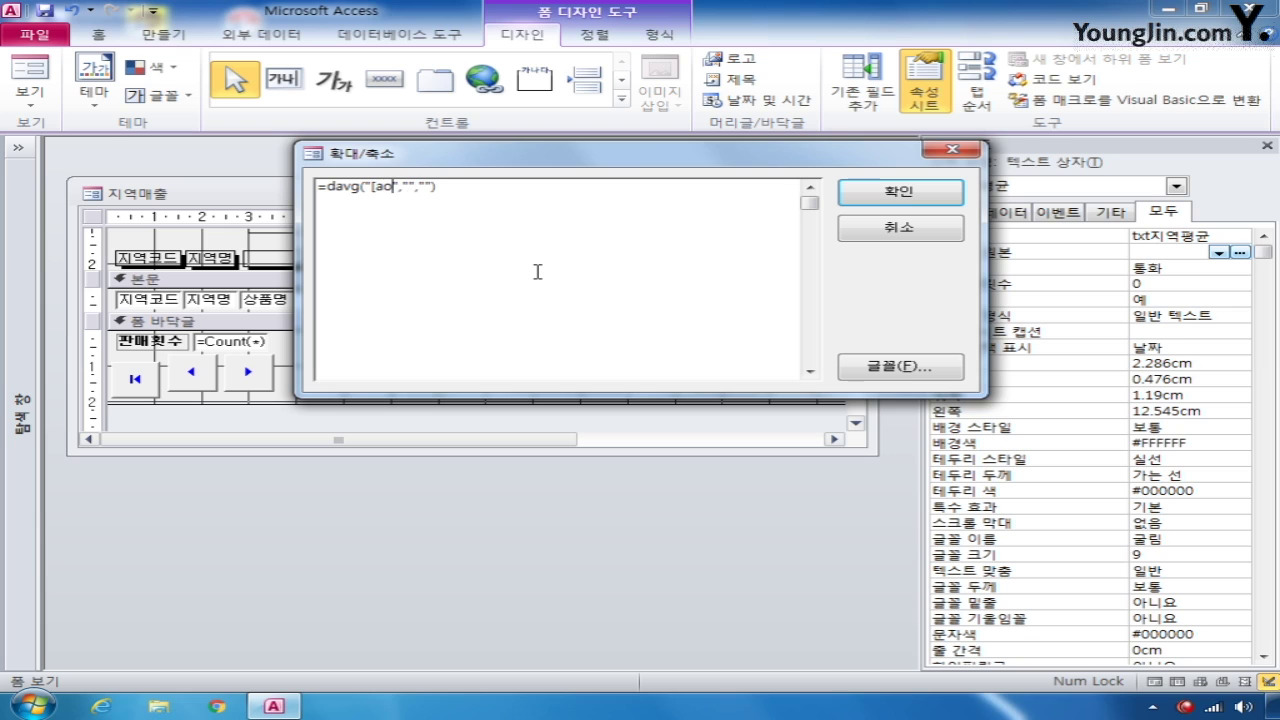
{"action": "key", "text": "BackSpace"}
{"action": "key", "text": "BackSpace"}
{"action": "type", "text": "매출액]"}
Fill the second davg argument with the domain "판매현황"
{"action": "key", "text": "Right"}
{"action": "key", "text": "Right"}
{"action": "key", "text": "Right"}
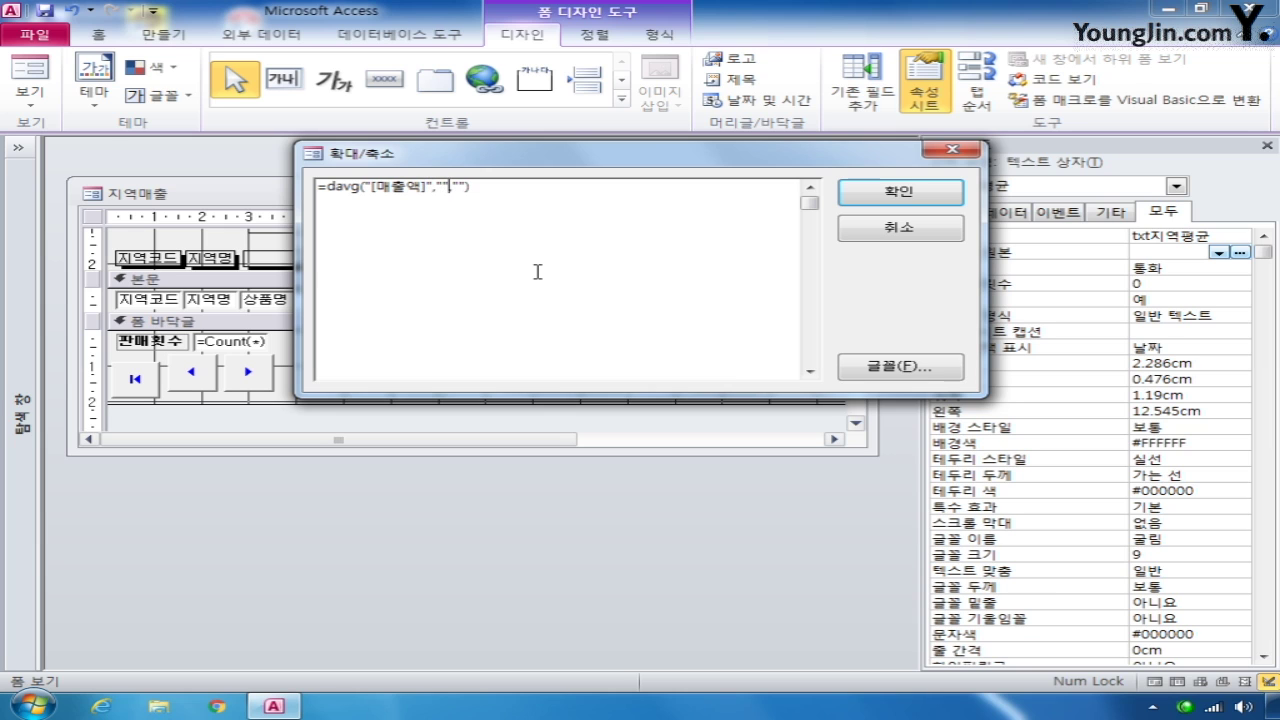
{"action": "type", "text": "판매현호"}
{"action": "type", "text": "황"}
Add the davg criterion "[지역코드]=[txt지역코드]" and accept the expression for txt지역평균
{"action": "key", "text": "Right"}
{"action": "key", "text": "Right"}
{"action": "type", "text": "[지역코드"}
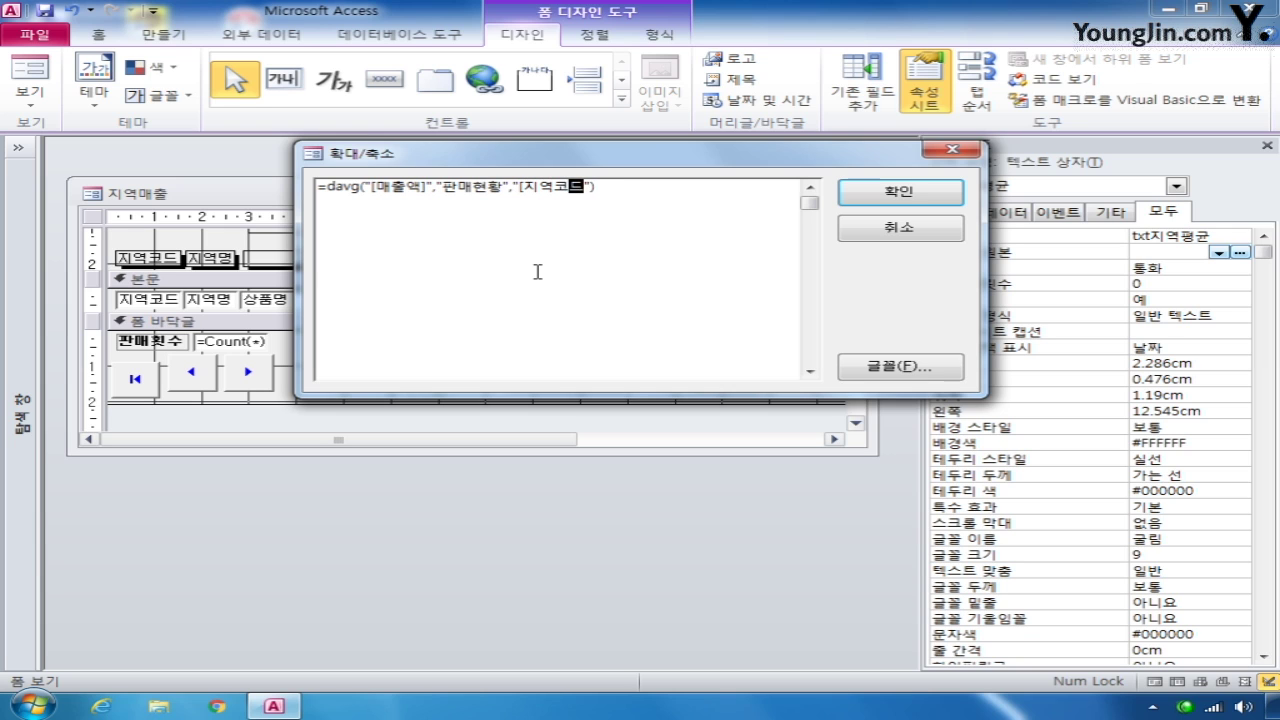
{"action": "type", "text": "]"}
{"action": "type", "text": "=[txt"}
{"action": "type", "text": "지역코드"}
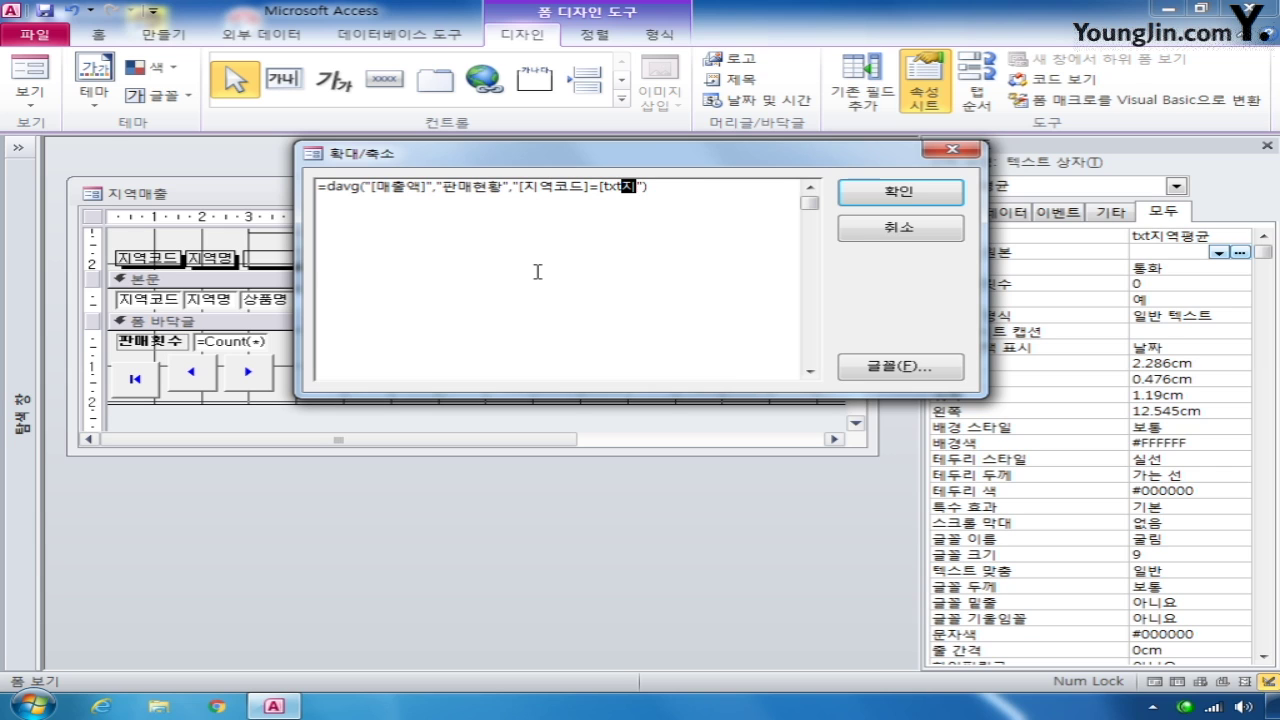
{"action": "type", "text": "]"}
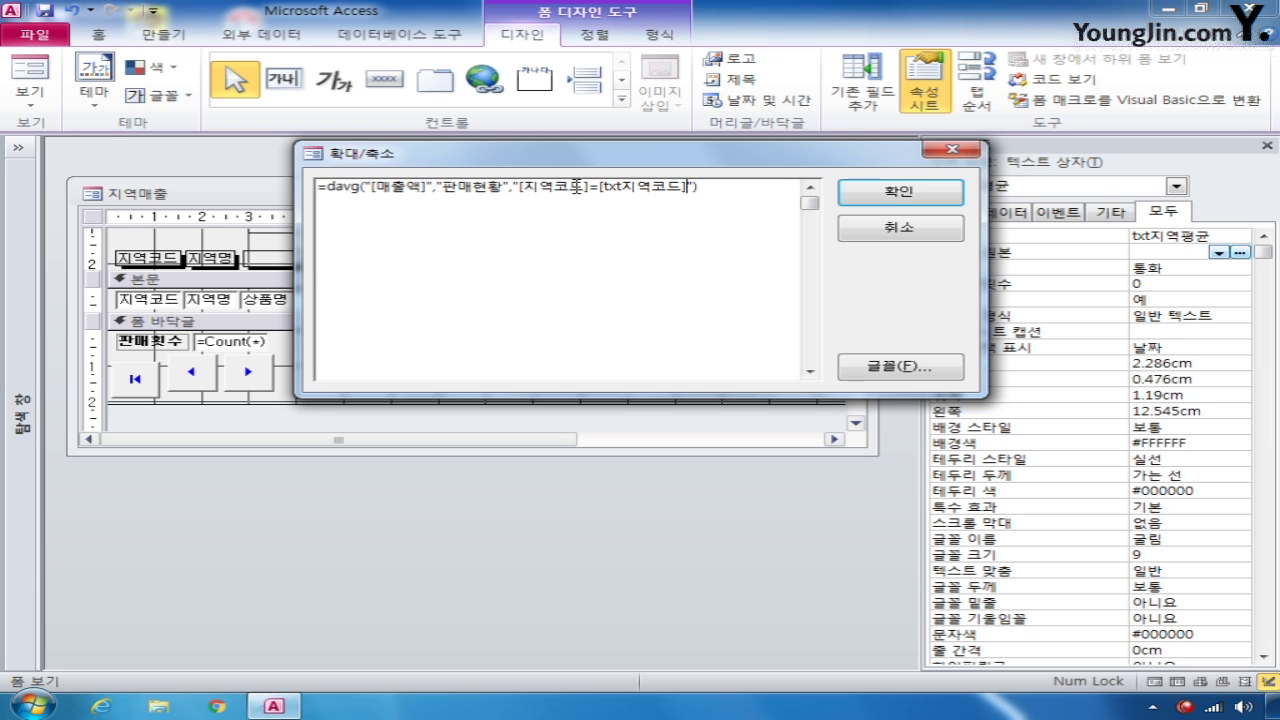
{"action": "left_click", "coordinate": [691, 184]}
{"action": "left_click", "coordinate": [903, 208]}
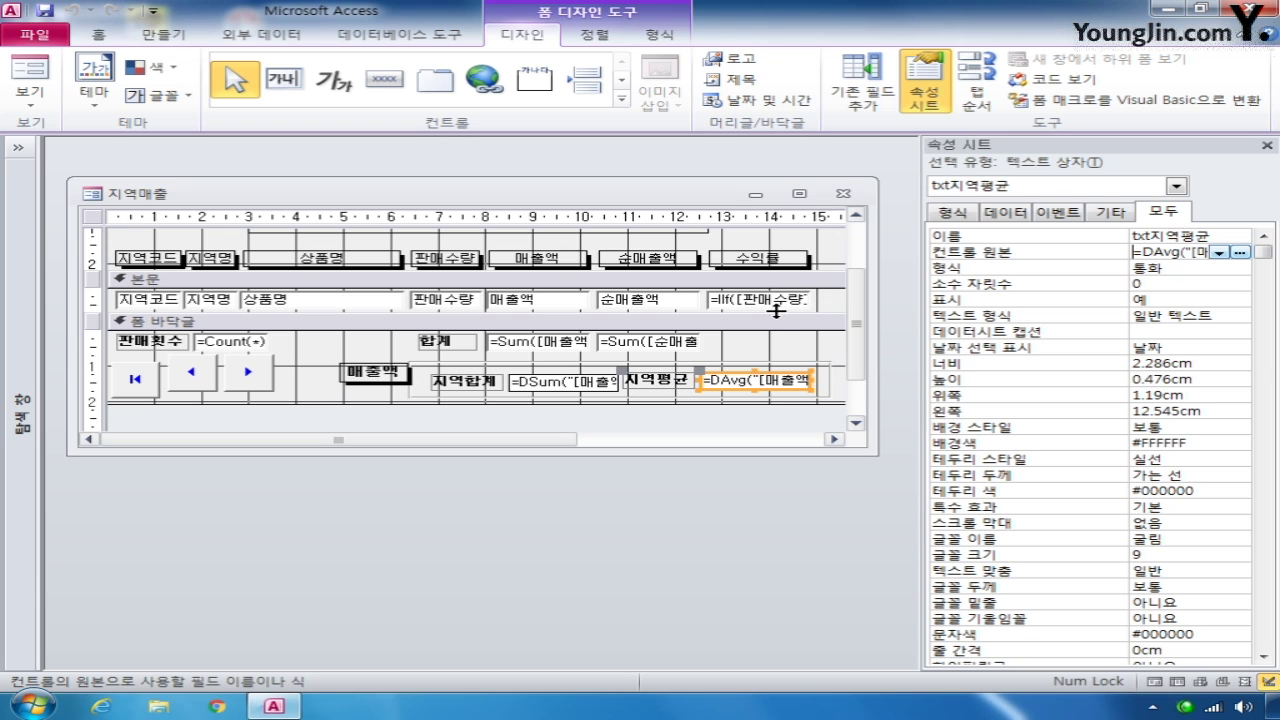
Check the 지역코드 text box's name and control source, and preview the form's calculated fields in form view before returning to design view
{"action": "left_click", "coordinate": [152, 298]}
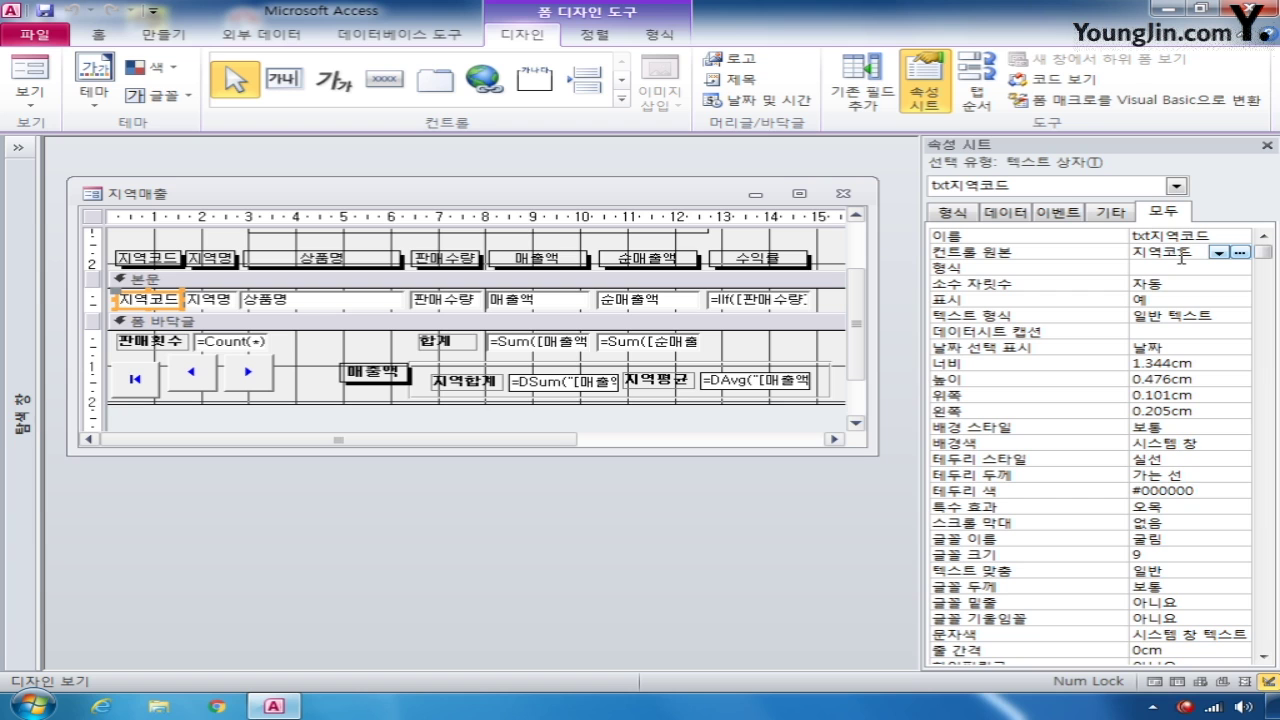
{"action": "left_click", "coordinate": [30, 72]}
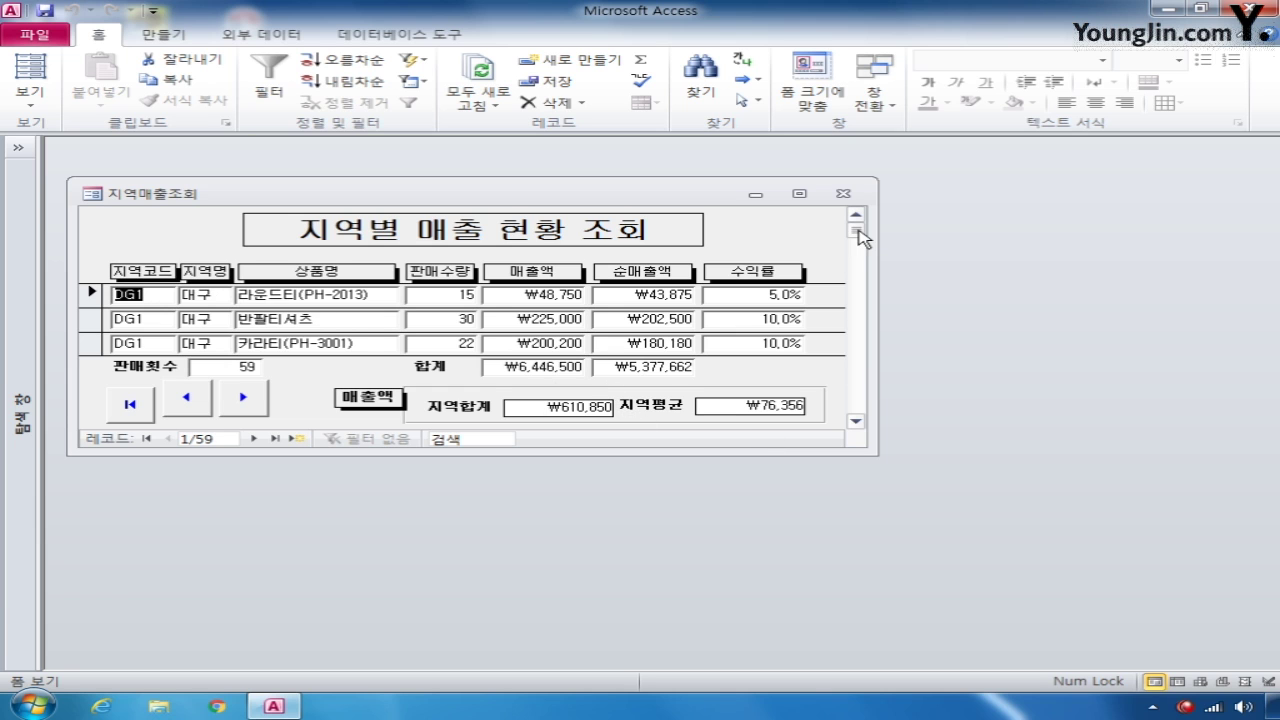
{"action": "mouse_move", "coordinate": [858, 237]}
{"action": "left_mouse_down"}
{"action": "mouse_move", "coordinate": [852, 257]}
{"action": "mouse_move", "coordinate": [857, 224]}
{"action": "left_mouse_up"}
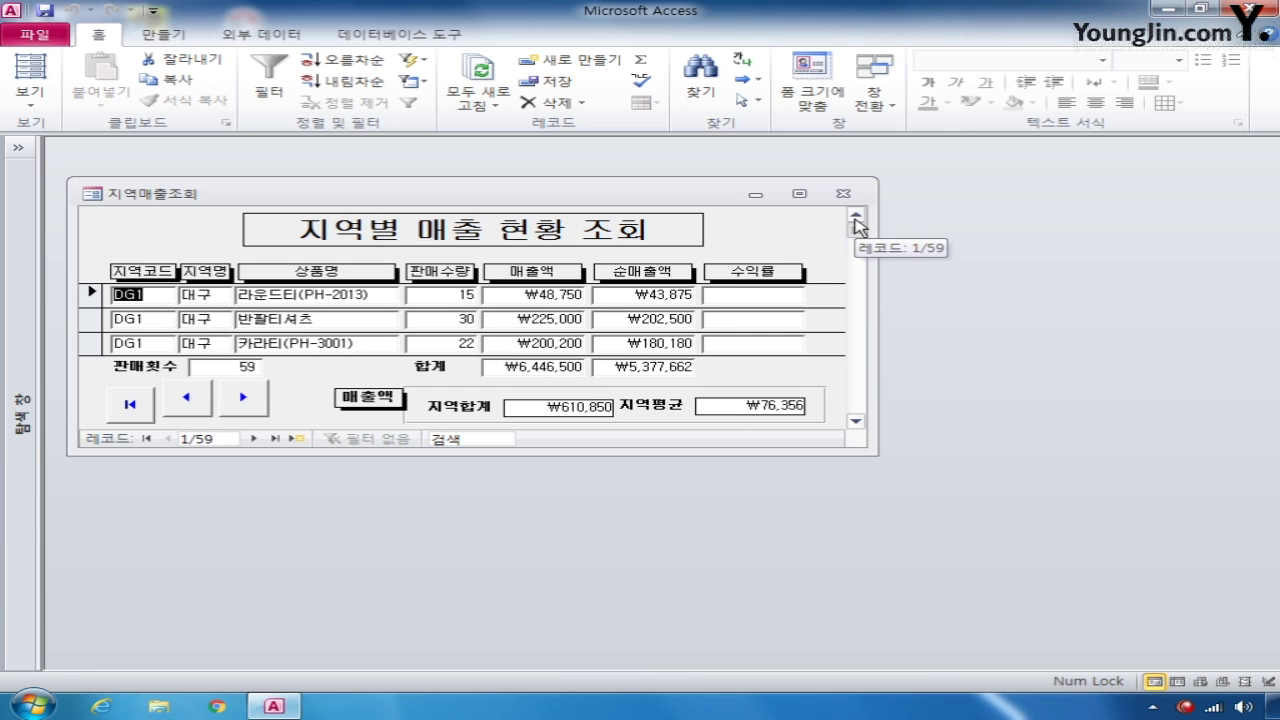
{"action": "left_click", "coordinate": [35, 96]}
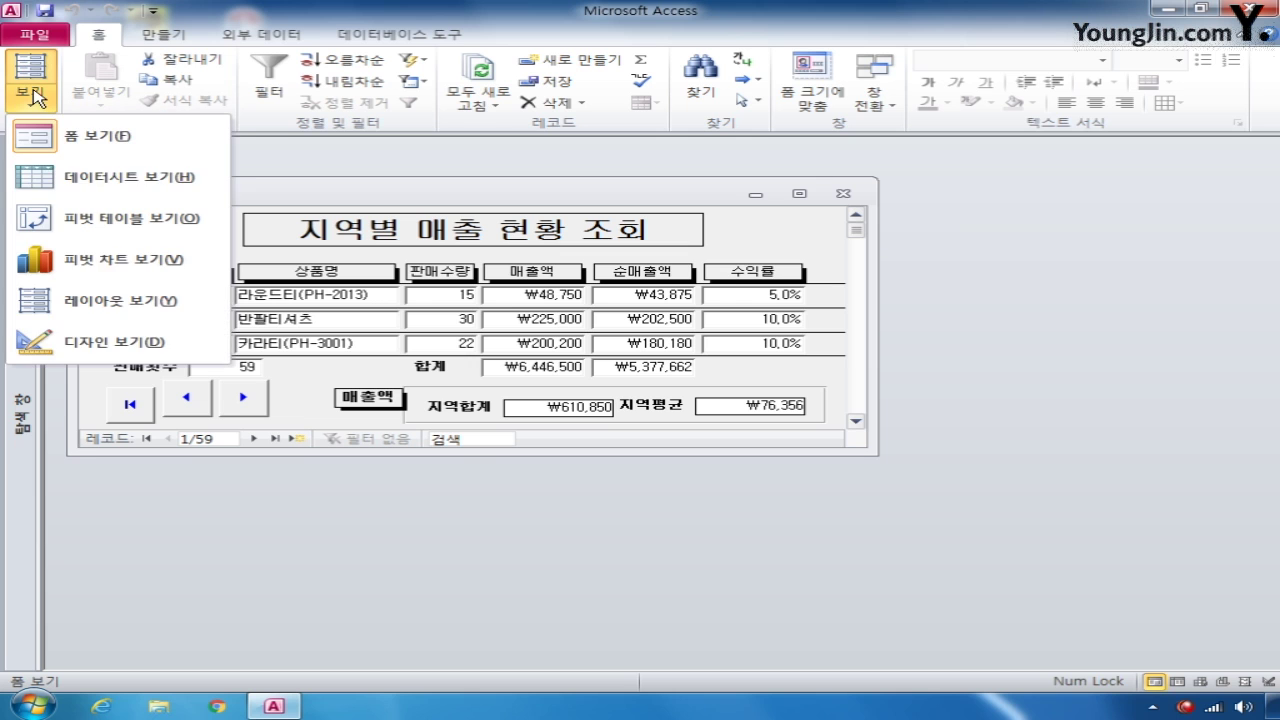
{"action": "left_click", "coordinate": [124, 354]}
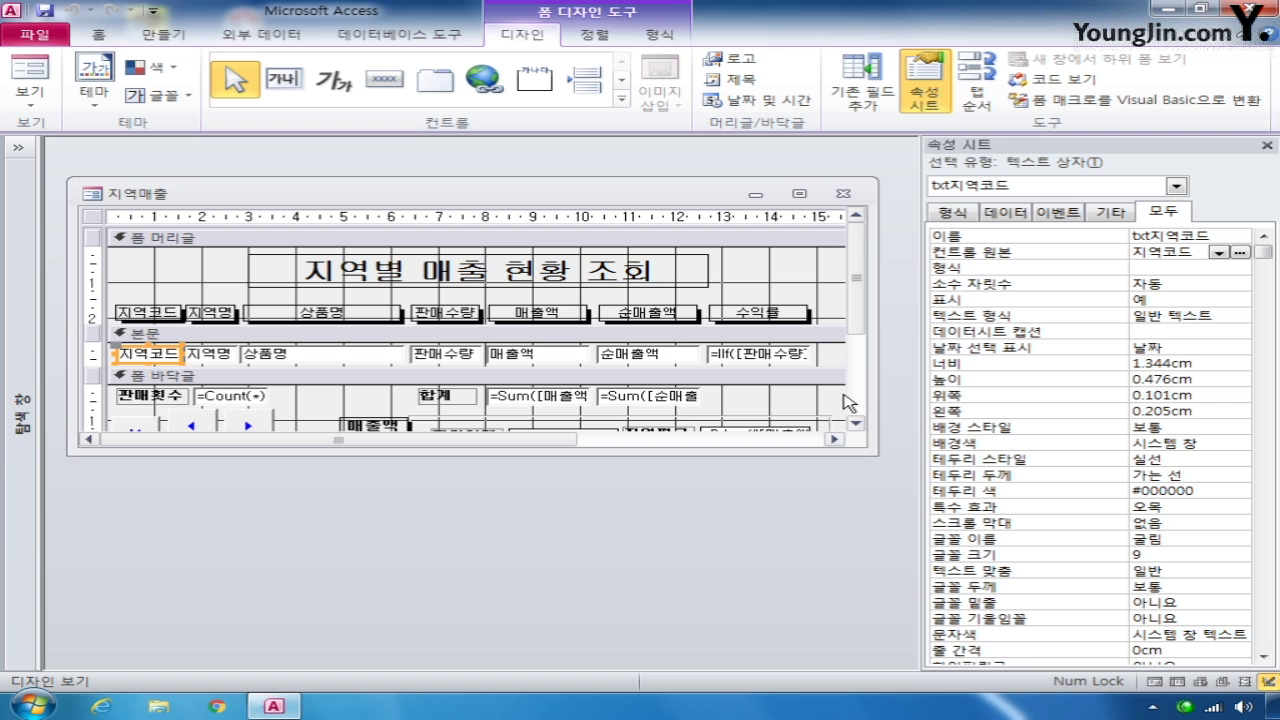
Draw a command button about 1 cm wide beside the footer's next-record button and assign it the 레코드 탐색 action 마지막 레코드로 이동
{"action": "left_click_drag", "start_coordinate": [857, 298], "coordinate": [856, 350]}
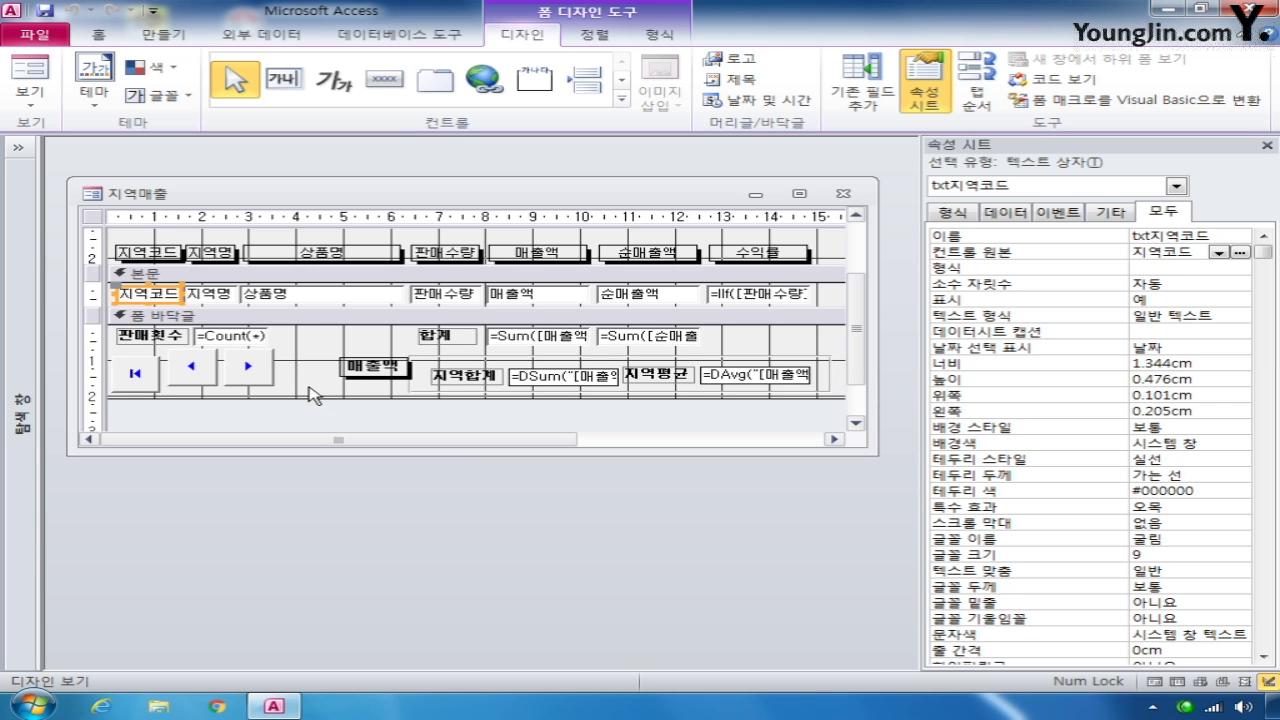
{"action": "left_click", "coordinate": [621, 100]}
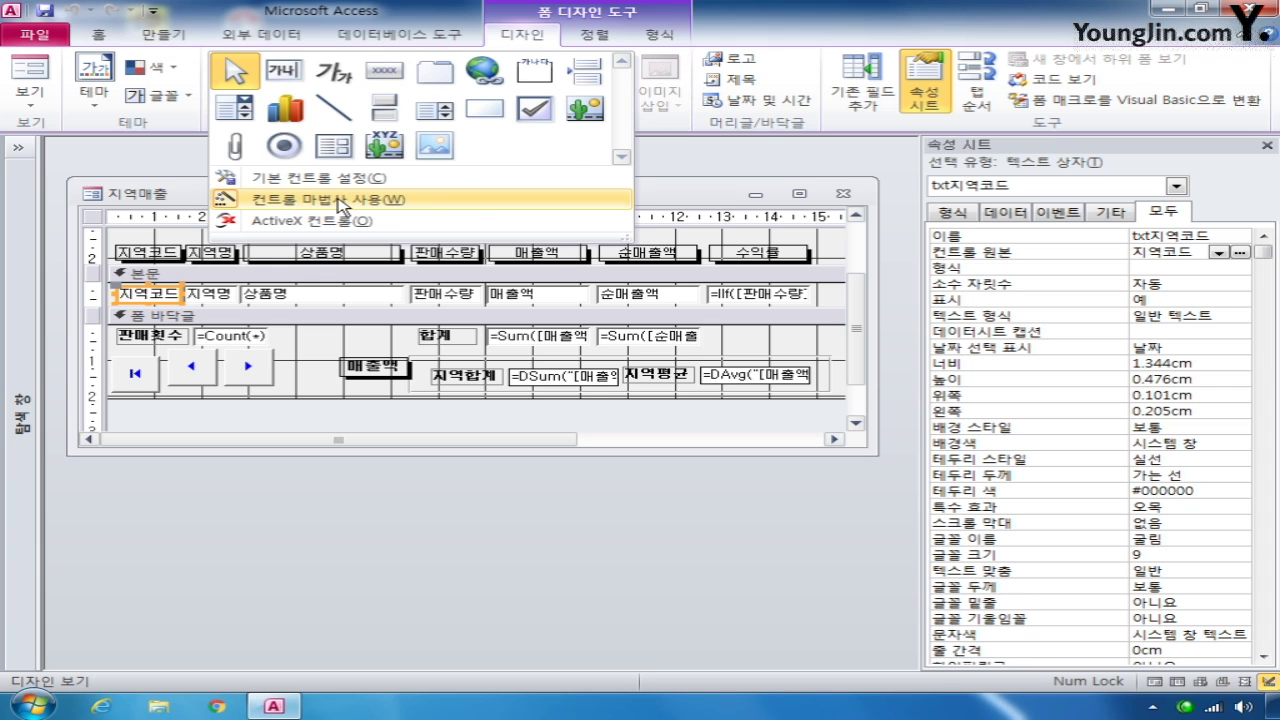
{"action": "left_click", "coordinate": [393, 80]}
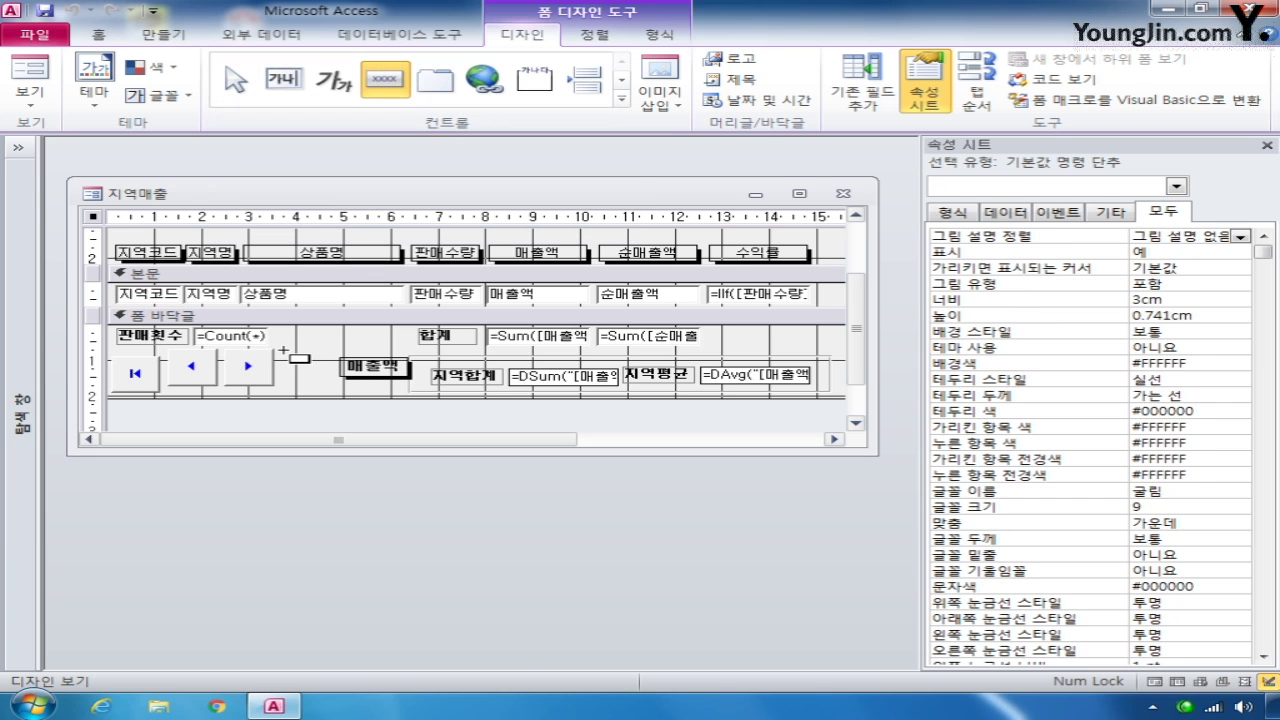
{"action": "left_click_drag", "start_coordinate": [282, 349], "coordinate": [330, 389]}
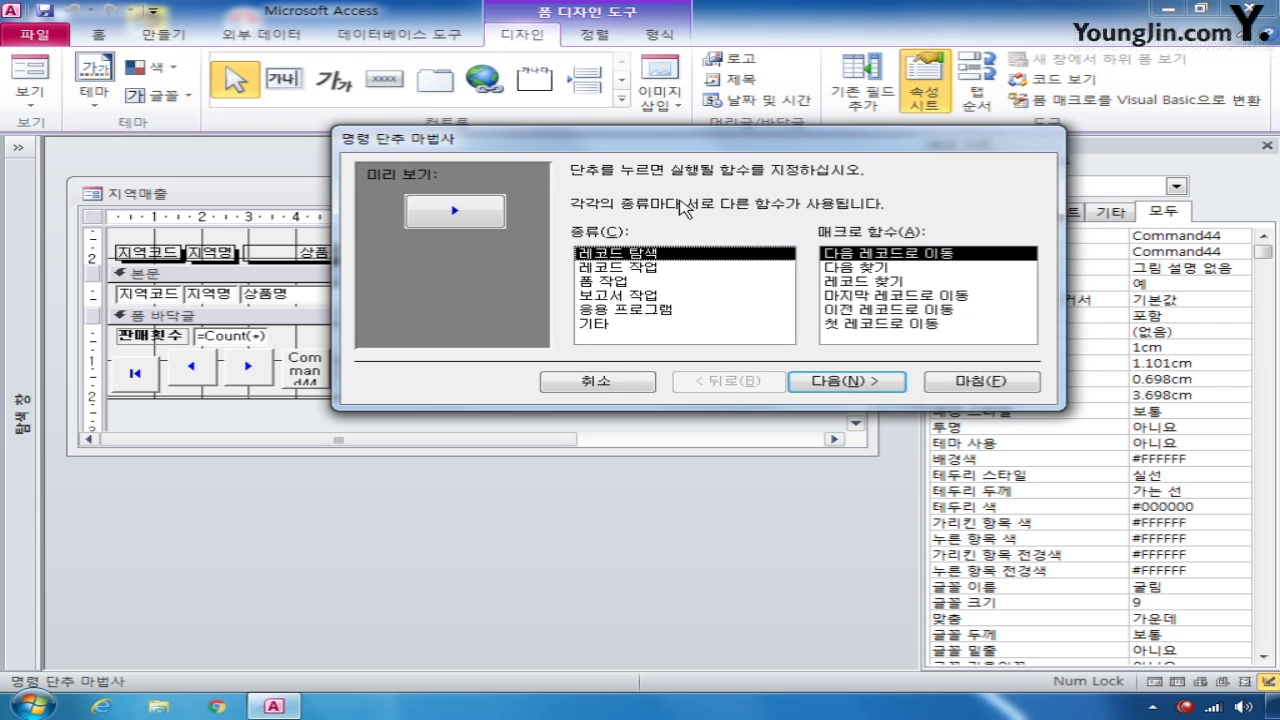
{"action": "left_click", "coordinate": [911, 298]}
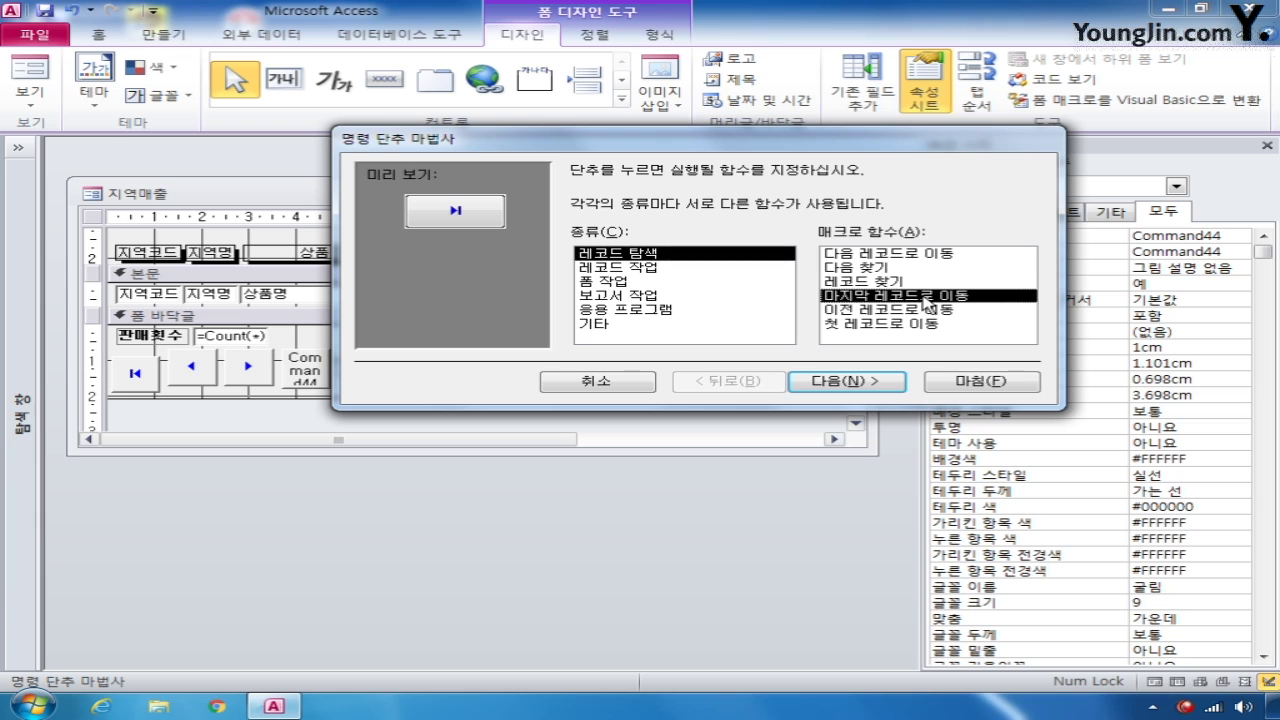